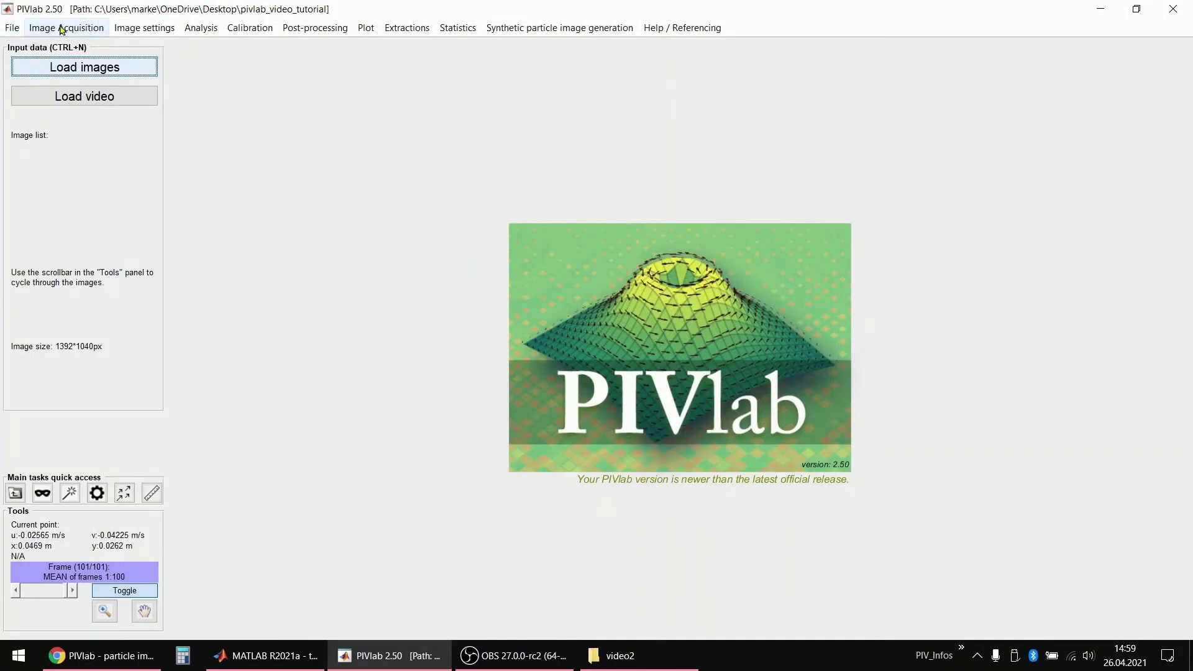
Step through the first particle image frames, then jump to frame 101, the mean of frames 1–100.
{"action": "left_click", "coordinate": [63, 597]}
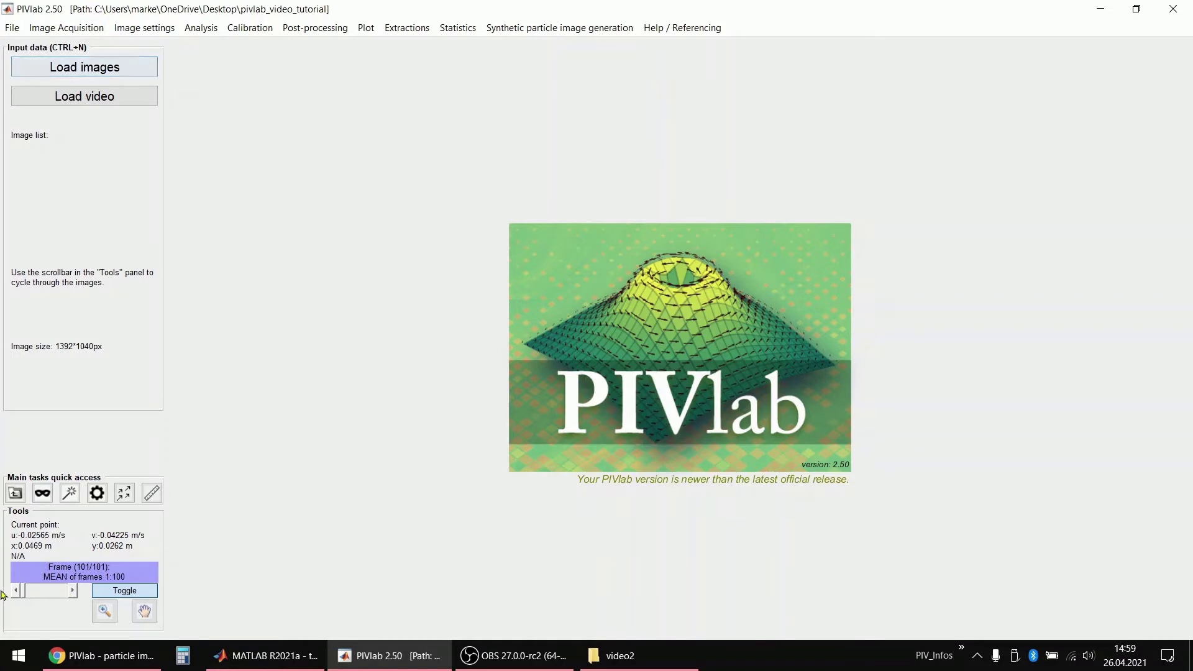
{"action": "left_click", "coordinate": [75, 595]}
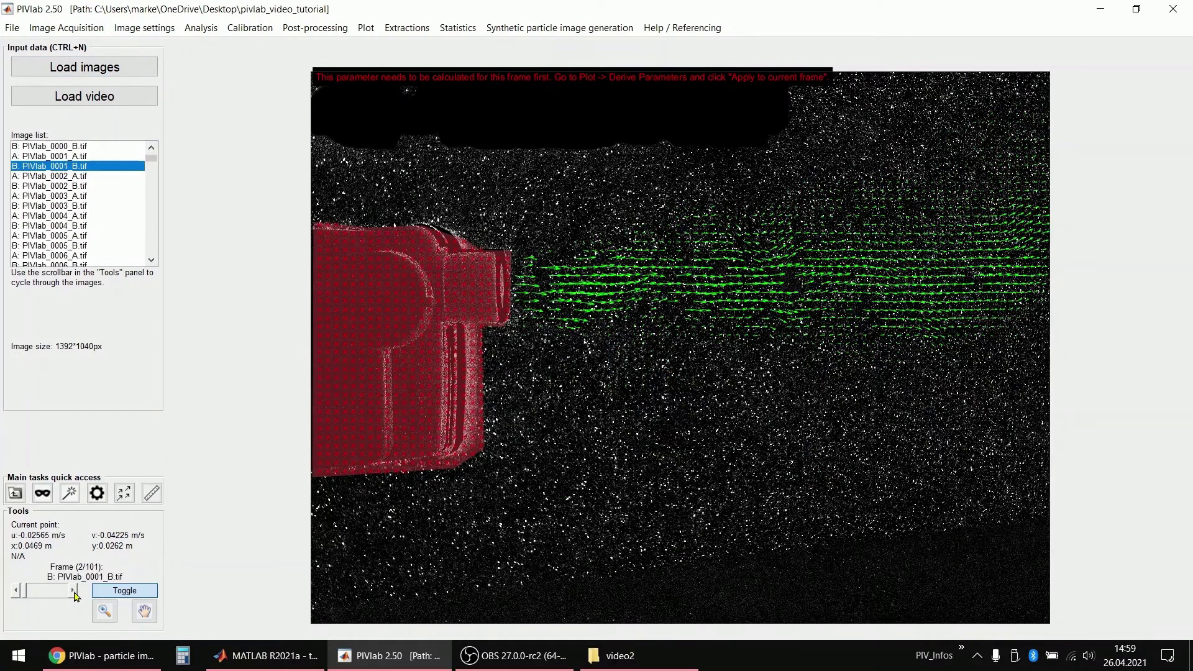
{"action": "left_click", "coordinate": [74, 595]}
{"action": "left_click", "coordinate": [74, 595]}
{"action": "left_click", "coordinate": [74, 595]}
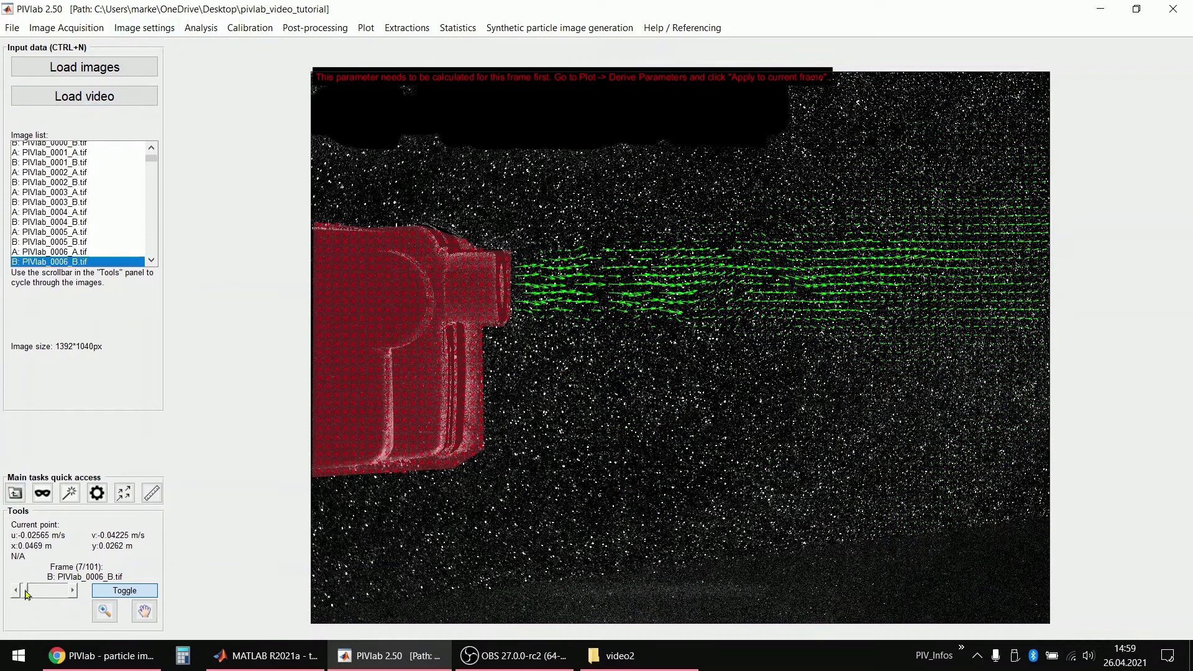
{"action": "left_click_drag", "start_coordinate": [30, 593], "coordinate": [82, 591]}
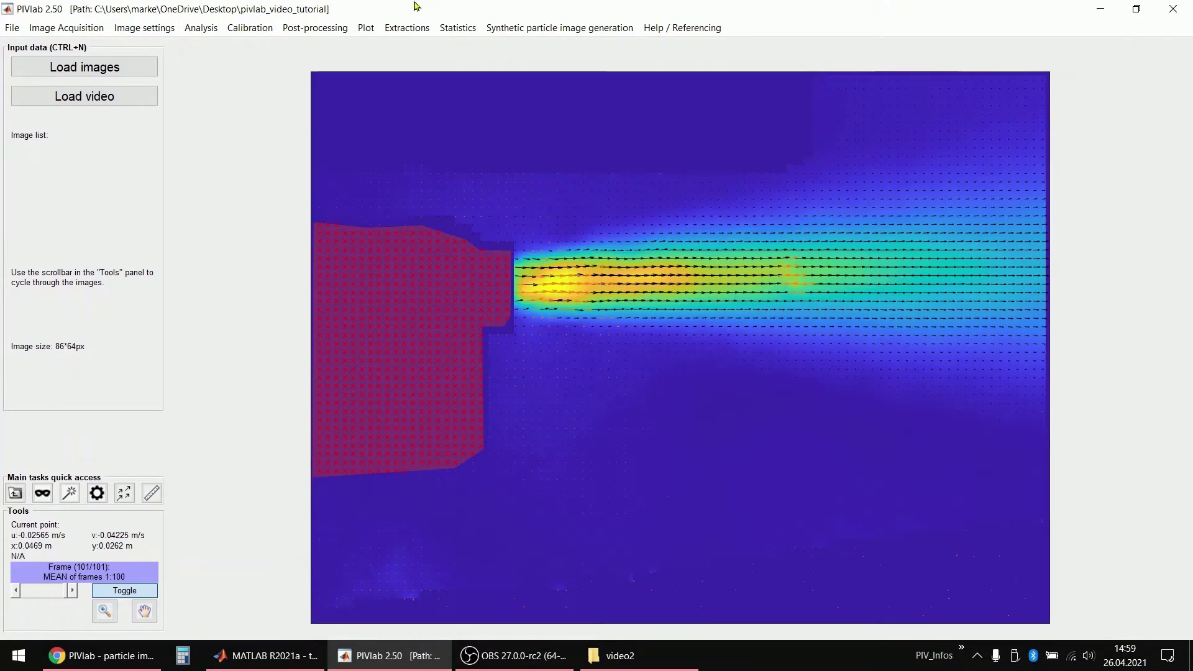
Bring up Plot > Temporal: Derive parameters and select the 1:end frames-to-process range.
{"action": "left_click", "coordinate": [365, 30]}
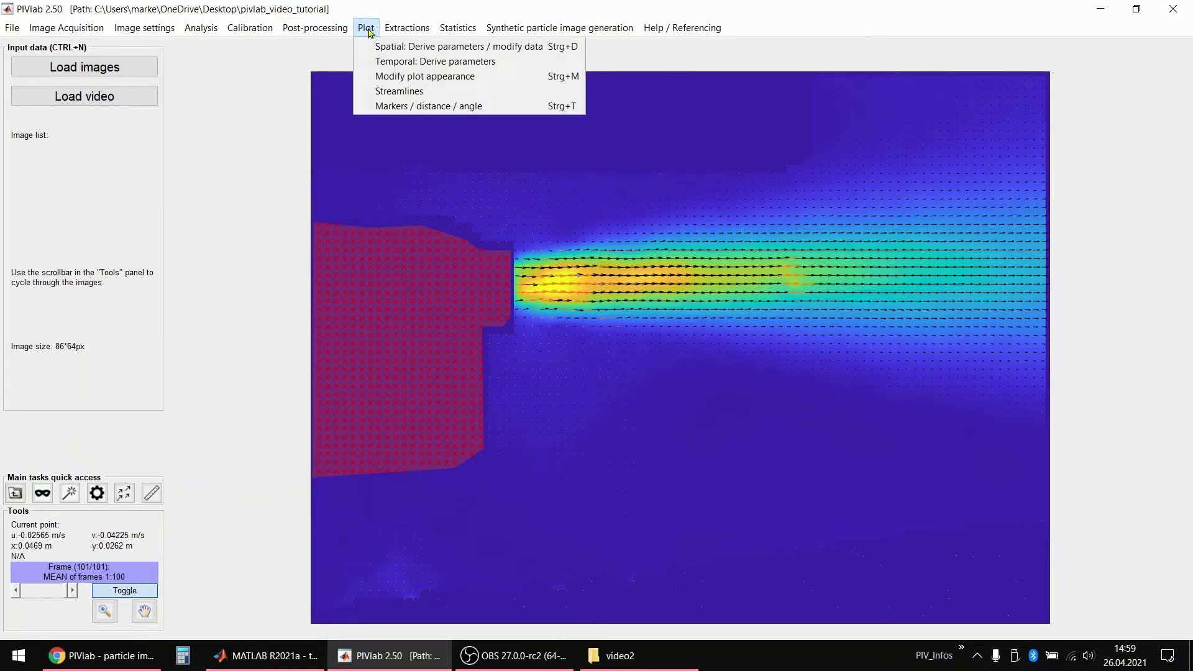
{"action": "left_click", "coordinate": [394, 63]}
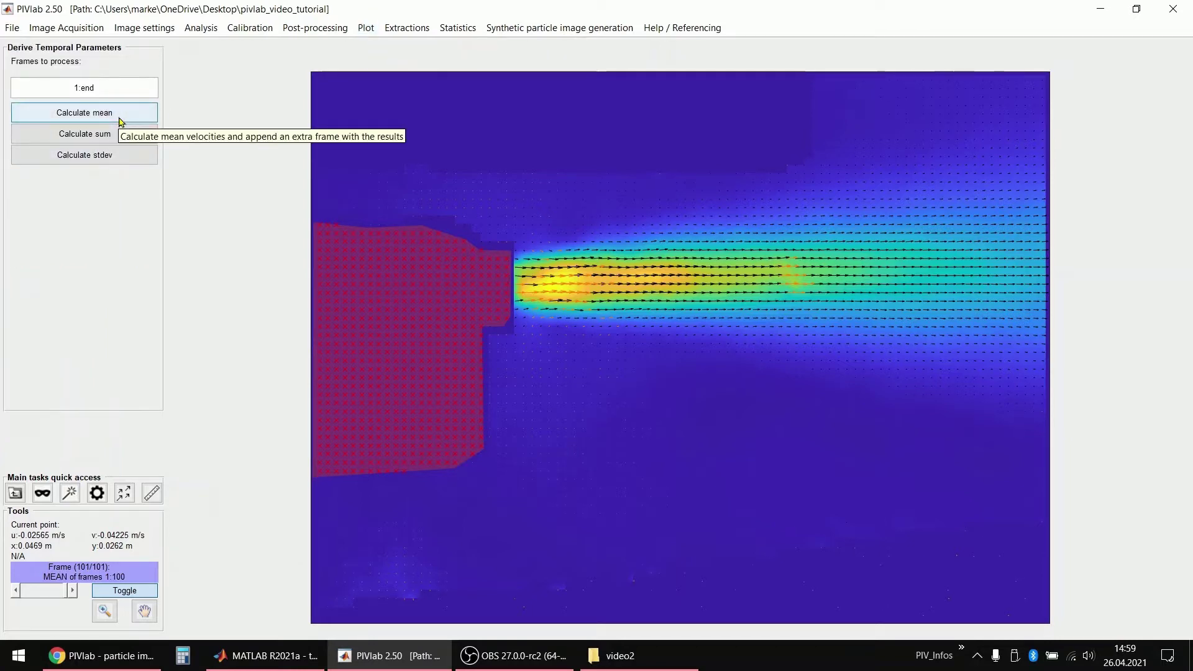
{"action": "left_click_drag", "start_coordinate": [112, 88], "coordinate": [54, 88]}
{"action": "left_click", "coordinate": [74, 89]}
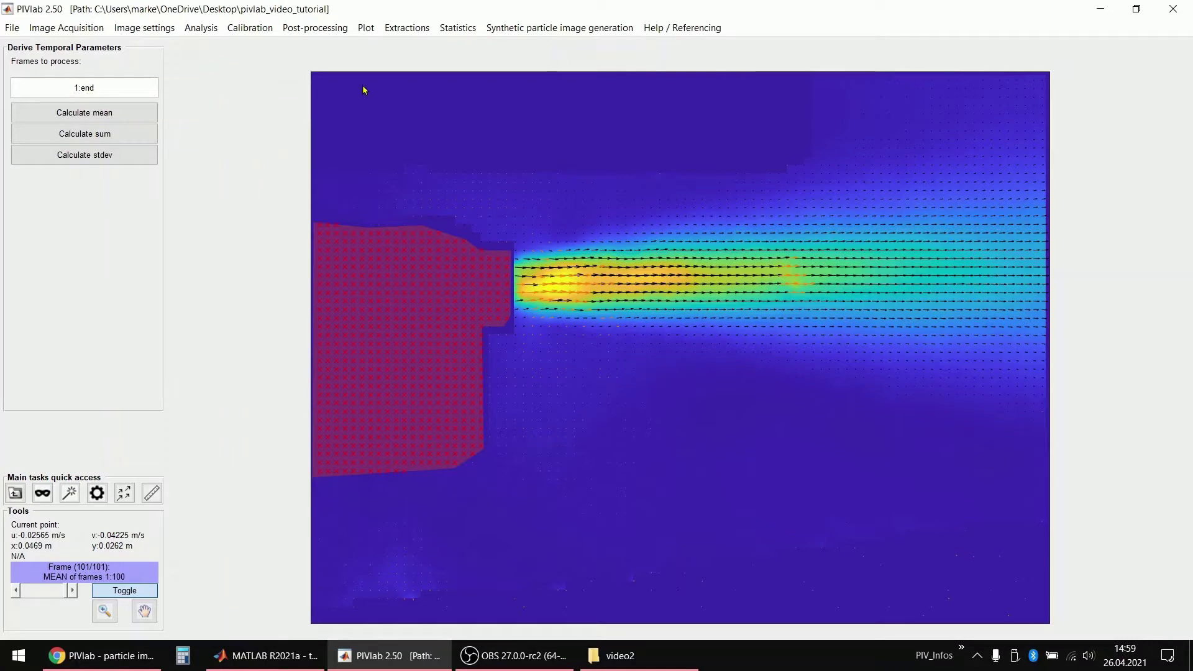
Display smoothed vorticity for frame 1 via Spatial: Derive parameters.
{"action": "left_click", "coordinate": [366, 28]}
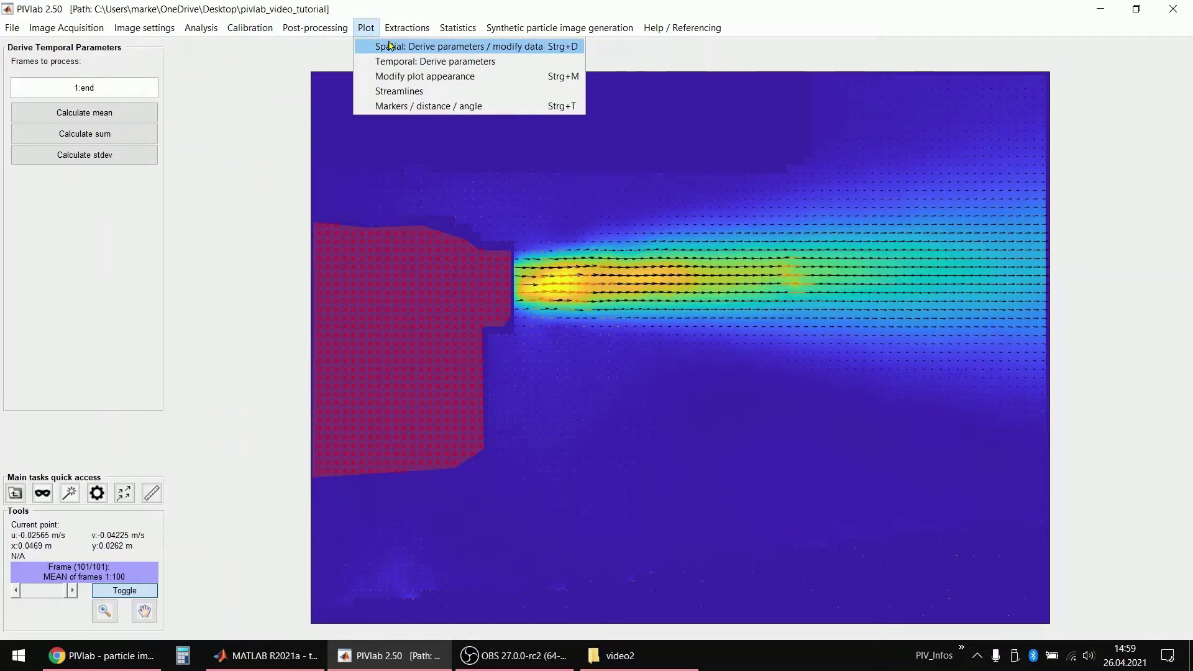
{"action": "left_click", "coordinate": [390, 47]}
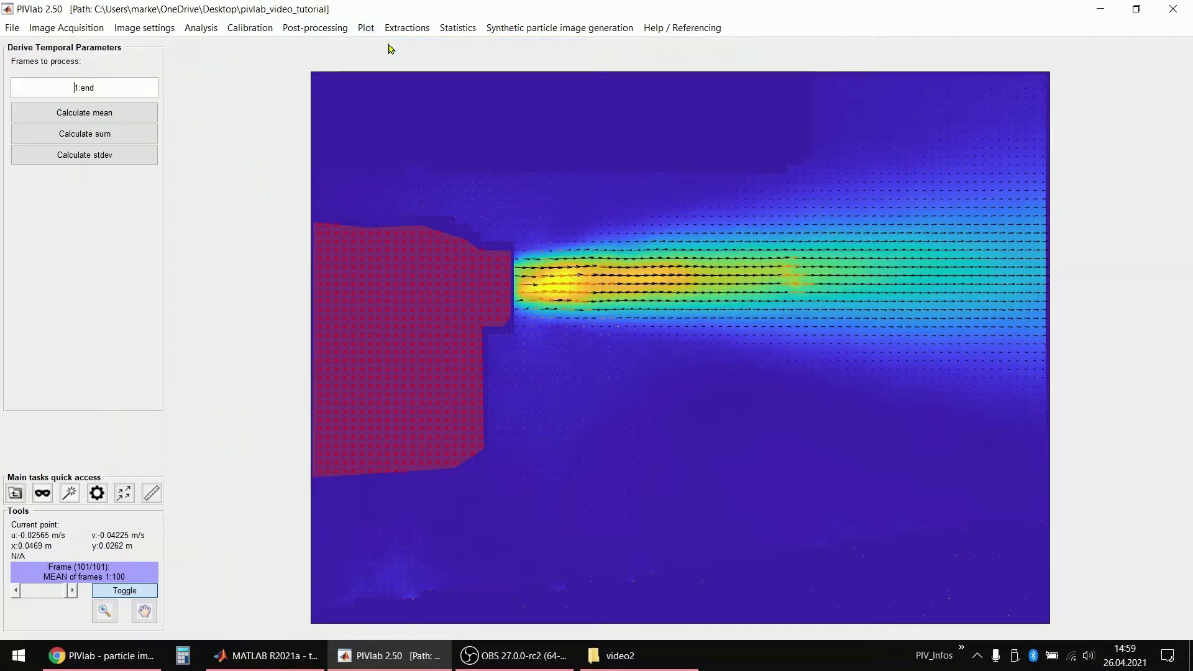
{"action": "left_click", "coordinate": [147, 76]}
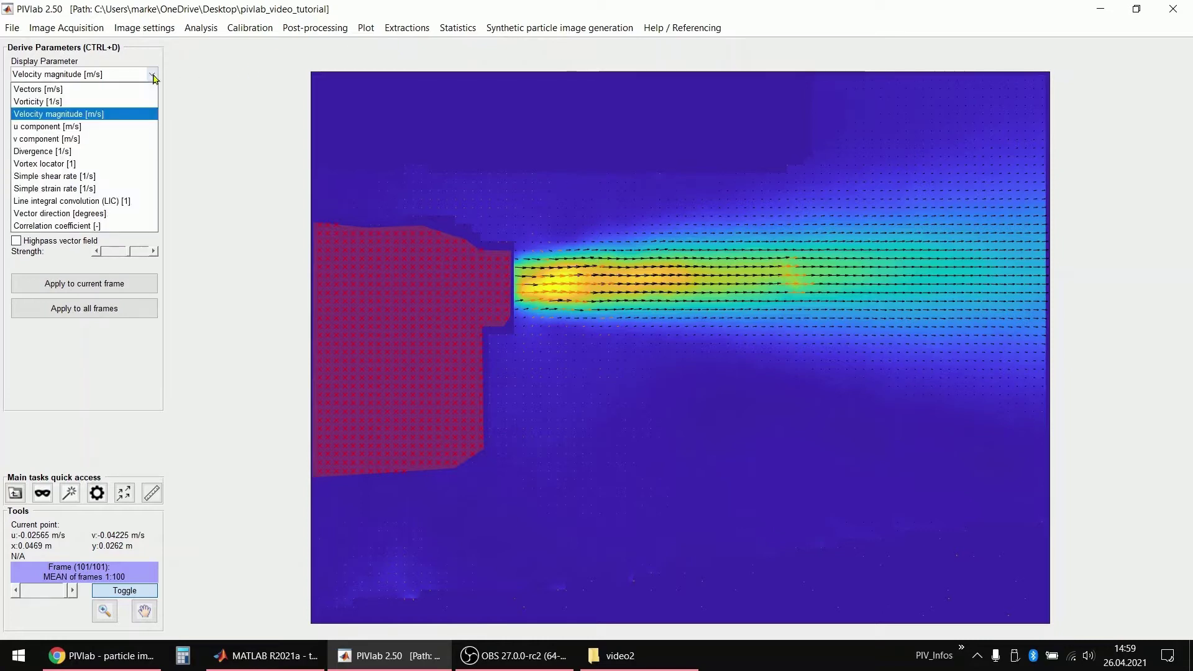
{"action": "left_click", "coordinate": [81, 106]}
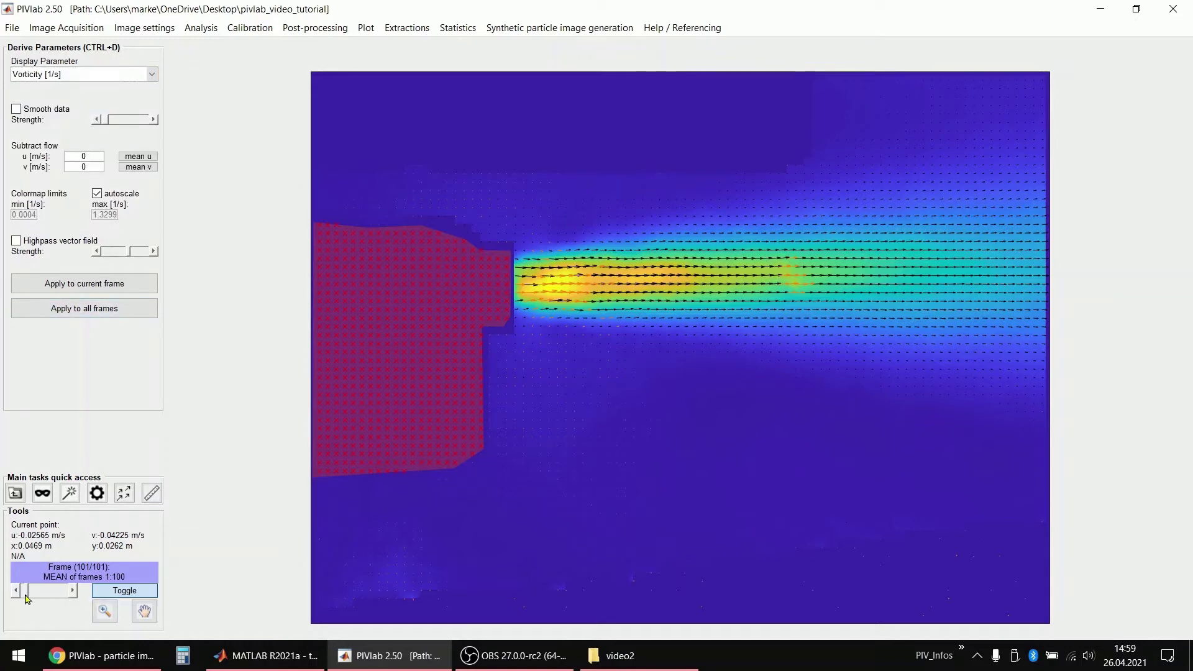
{"action": "left_click_drag", "start_coordinate": [66, 594], "coordinate": [20, 596]}
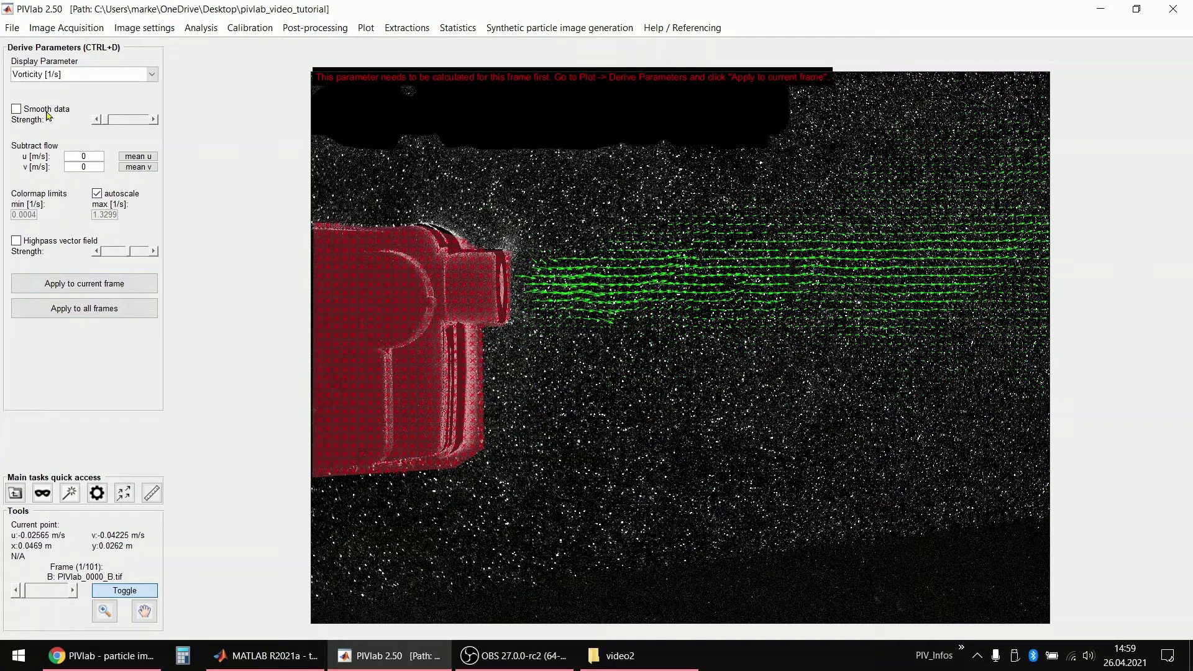
{"action": "left_click", "coordinate": [47, 112]}
{"action": "left_click", "coordinate": [107, 284]}
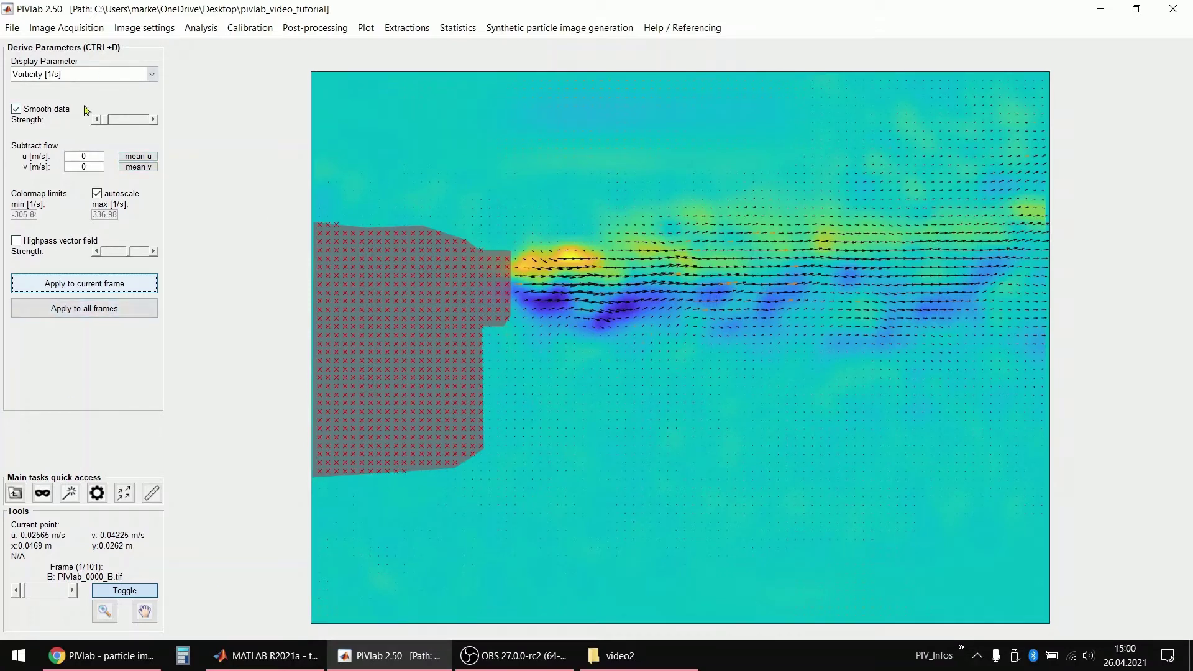
Switch the displayed parameter to the u component, then to the v component.
{"action": "left_click", "coordinate": [94, 72]}
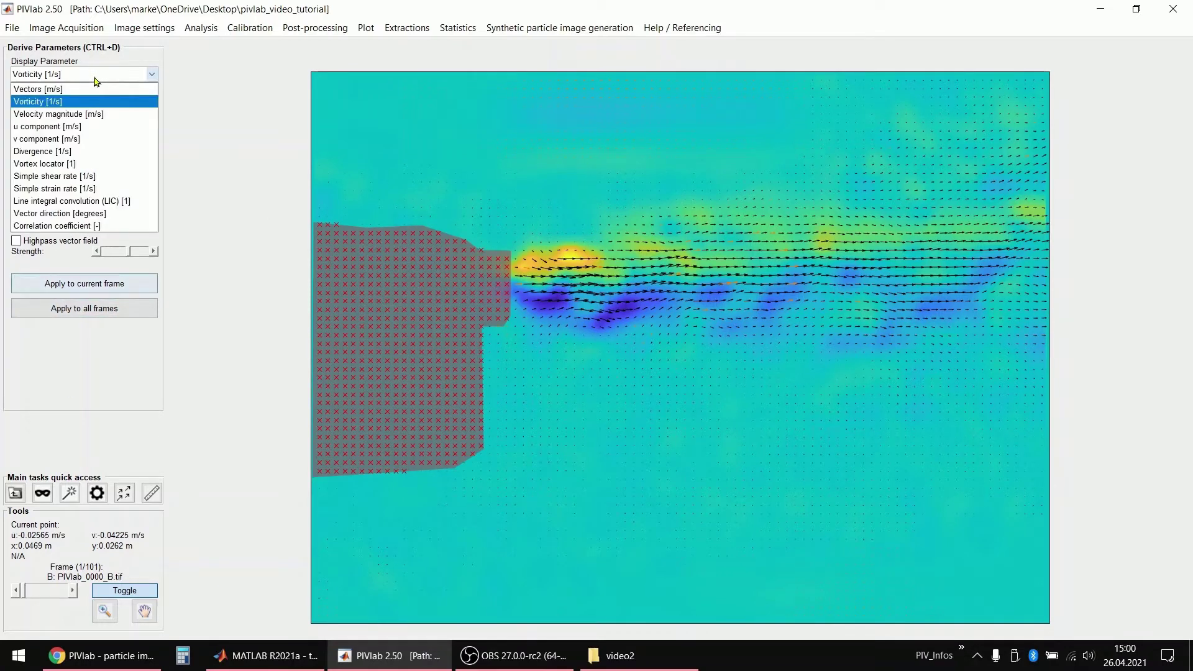
{"action": "left_click", "coordinate": [93, 125]}
{"action": "left_click", "coordinate": [81, 285]}
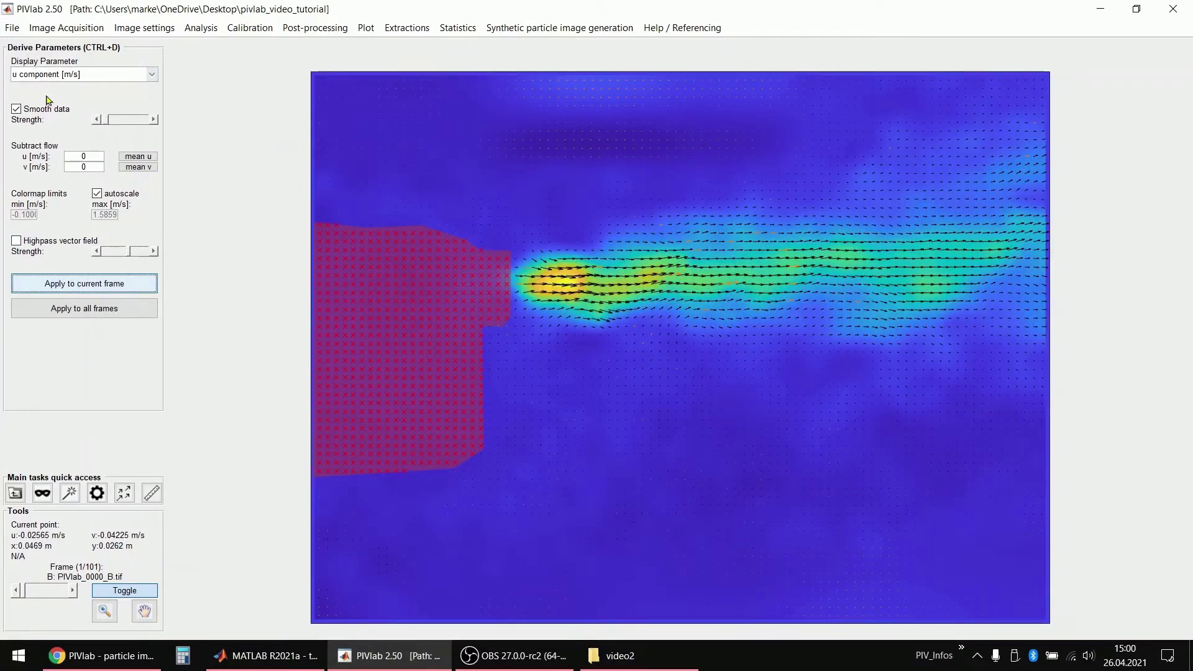
{"action": "left_click", "coordinate": [49, 76]}
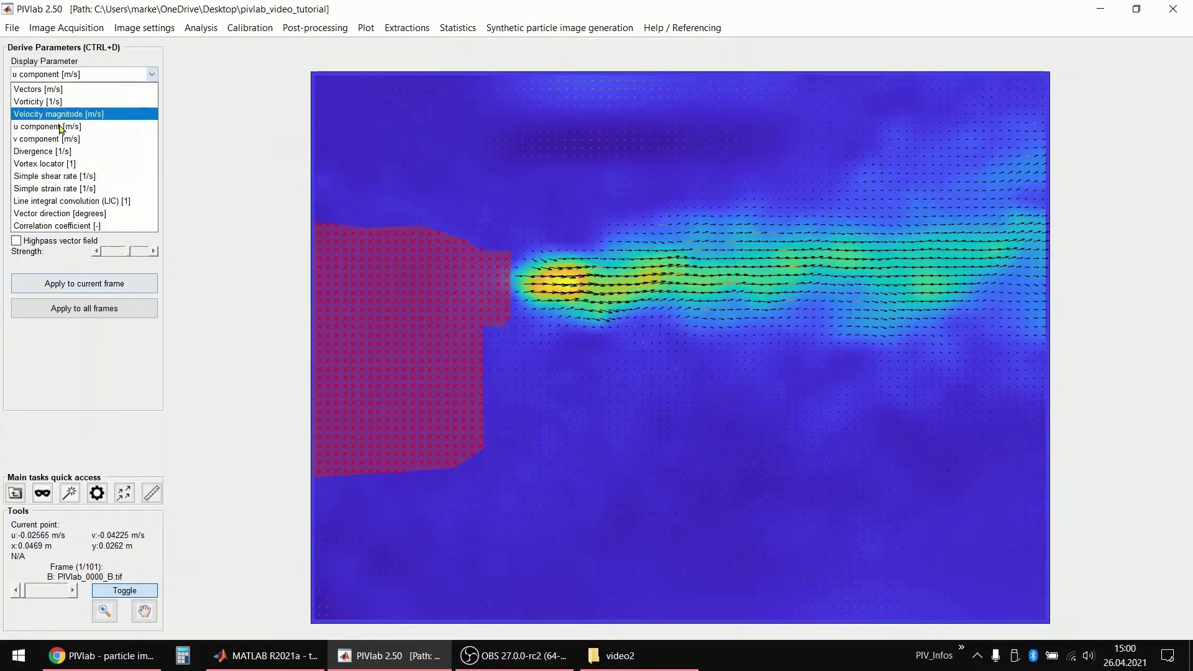
{"action": "left_click", "coordinate": [62, 137]}
{"action": "left_click", "coordinate": [66, 283]}
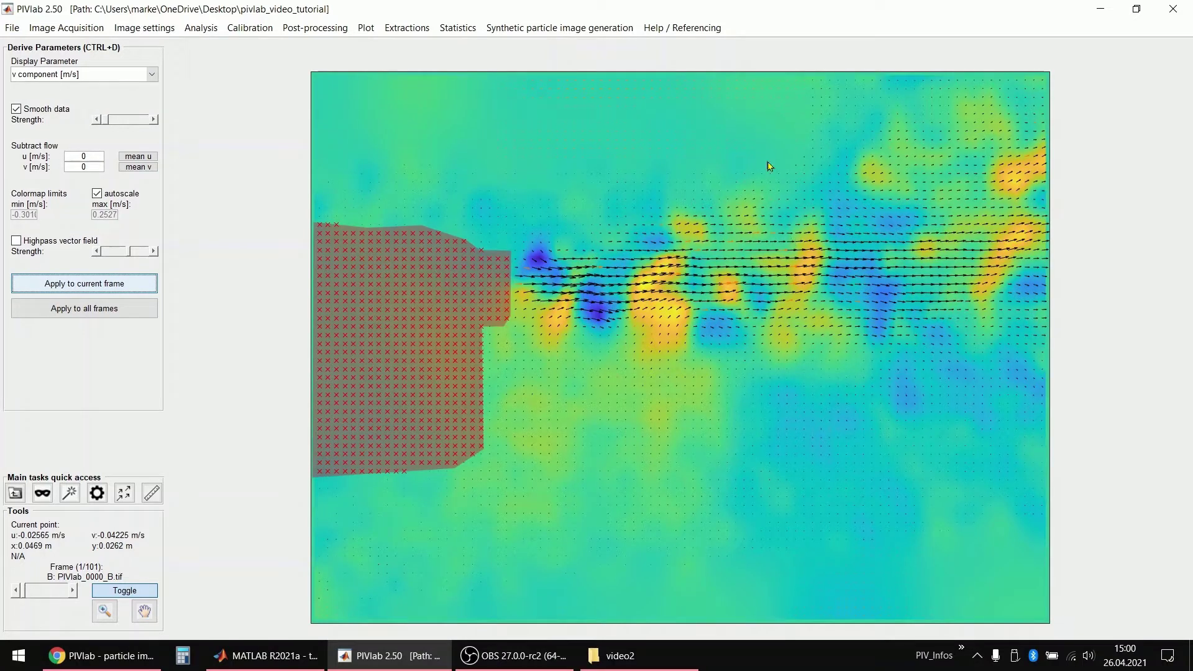
{"action": "left_click", "coordinate": [366, 28]}
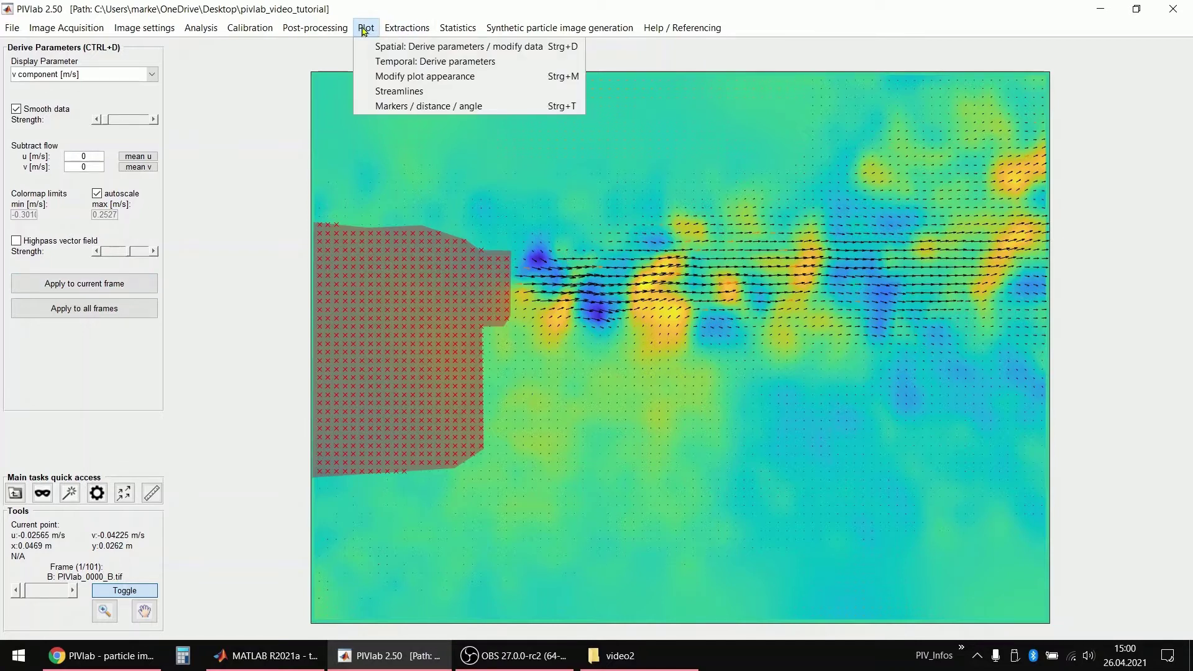
Turn on the colour bar in the plot appearance settings.
{"action": "left_click", "coordinate": [429, 77]}
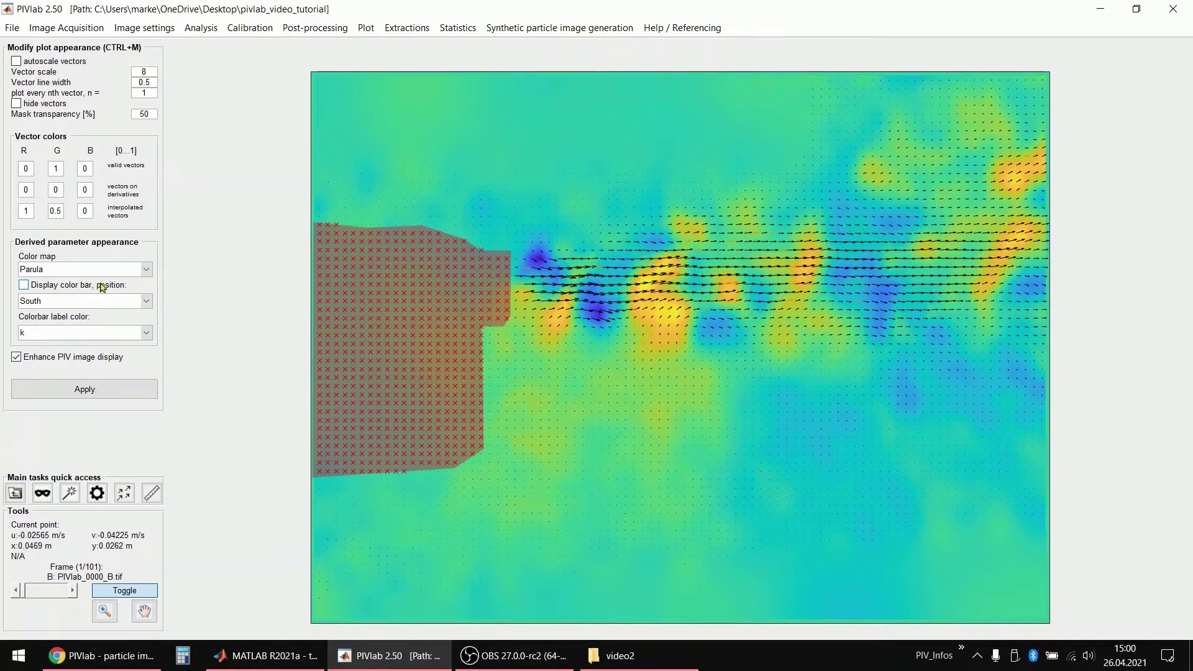
{"action": "left_click", "coordinate": [44, 290]}
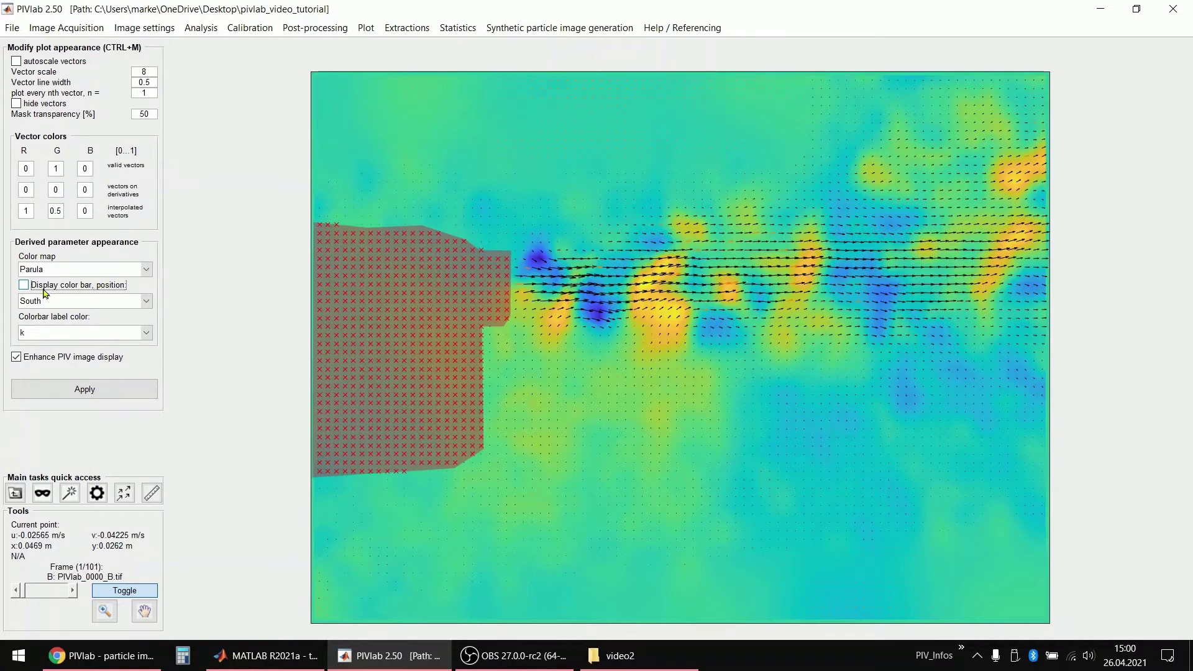
{"action": "left_click", "coordinate": [83, 390]}
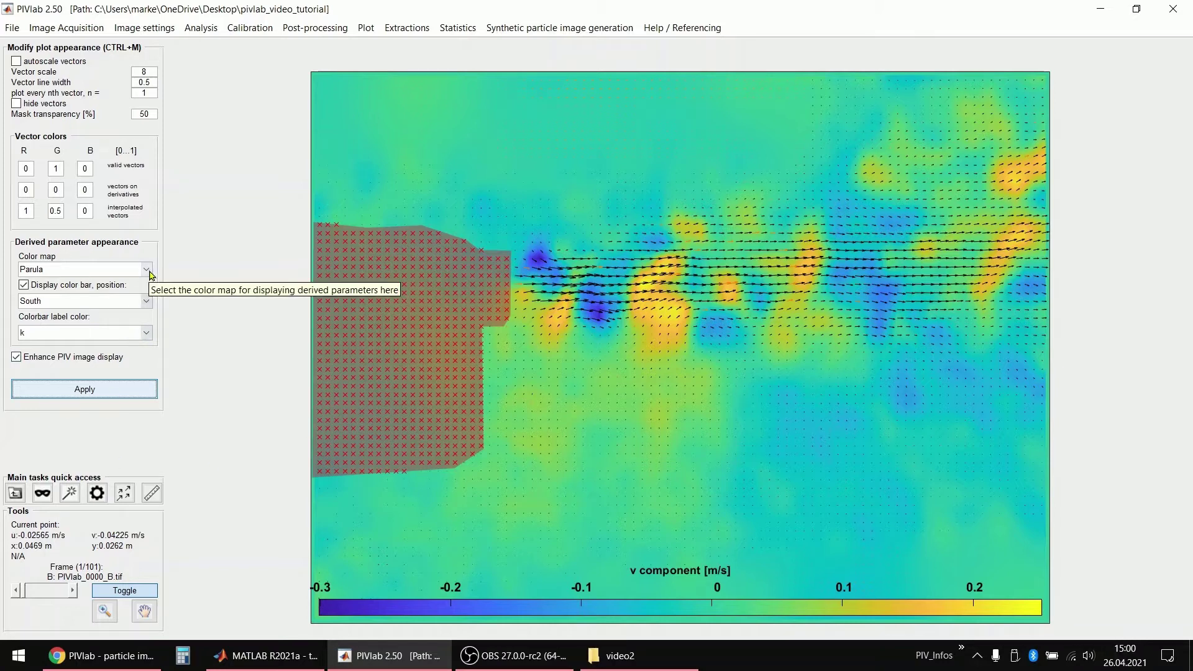
Try the Jet colour map, then return to Parula.
{"action": "left_click", "coordinate": [148, 271]}
{"action": "left_click", "coordinate": [69, 309]}
{"action": "left_click", "coordinate": [122, 386]}
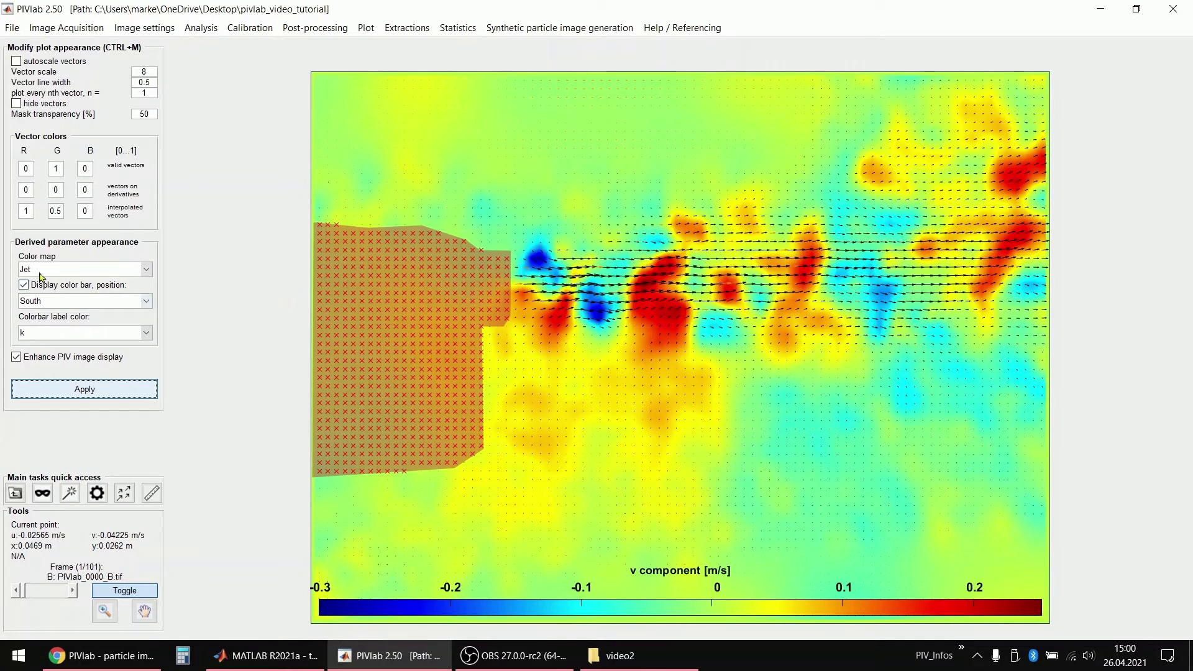
{"action": "left_click", "coordinate": [46, 272]}
{"action": "left_click", "coordinate": [47, 283]}
{"action": "left_click", "coordinate": [82, 390]}
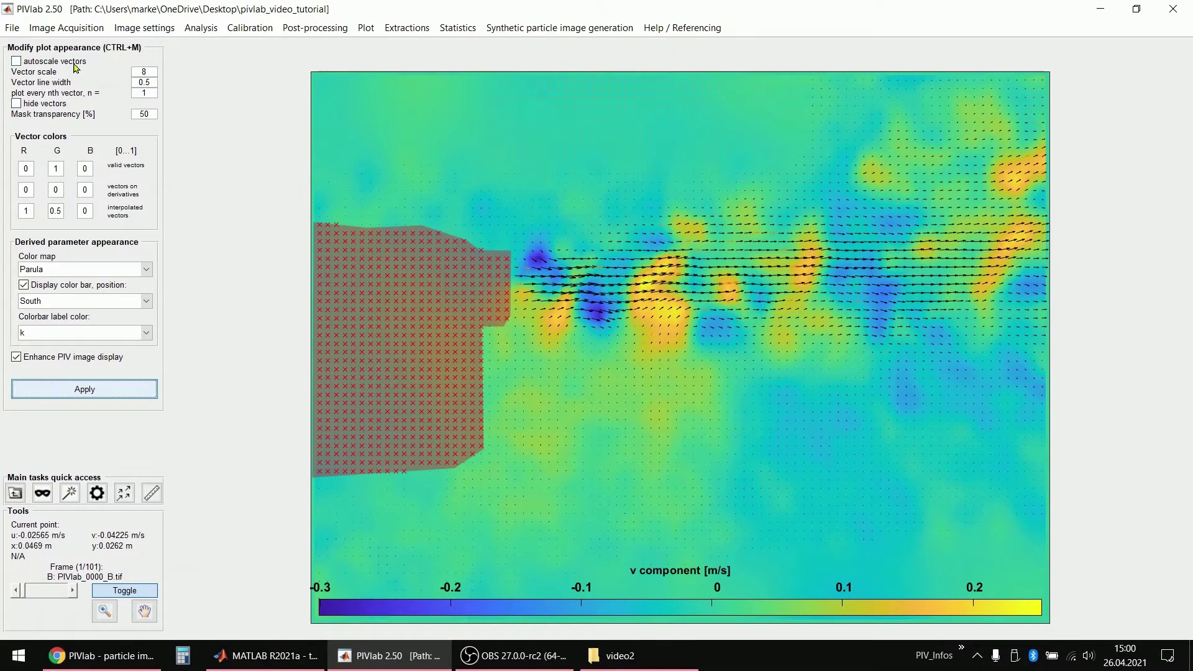
Toggle the vectors off and on, and set mask transparency to 100, then 50.
{"action": "left_click", "coordinate": [39, 103]}
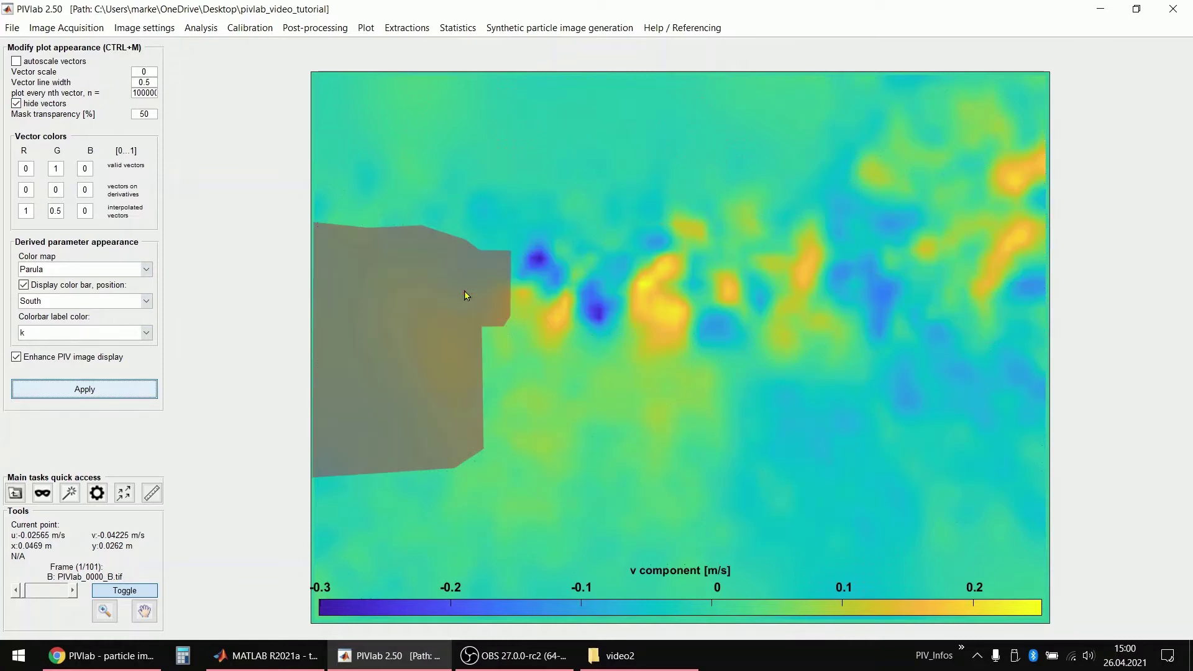
{"action": "left_click", "coordinate": [40, 104]}
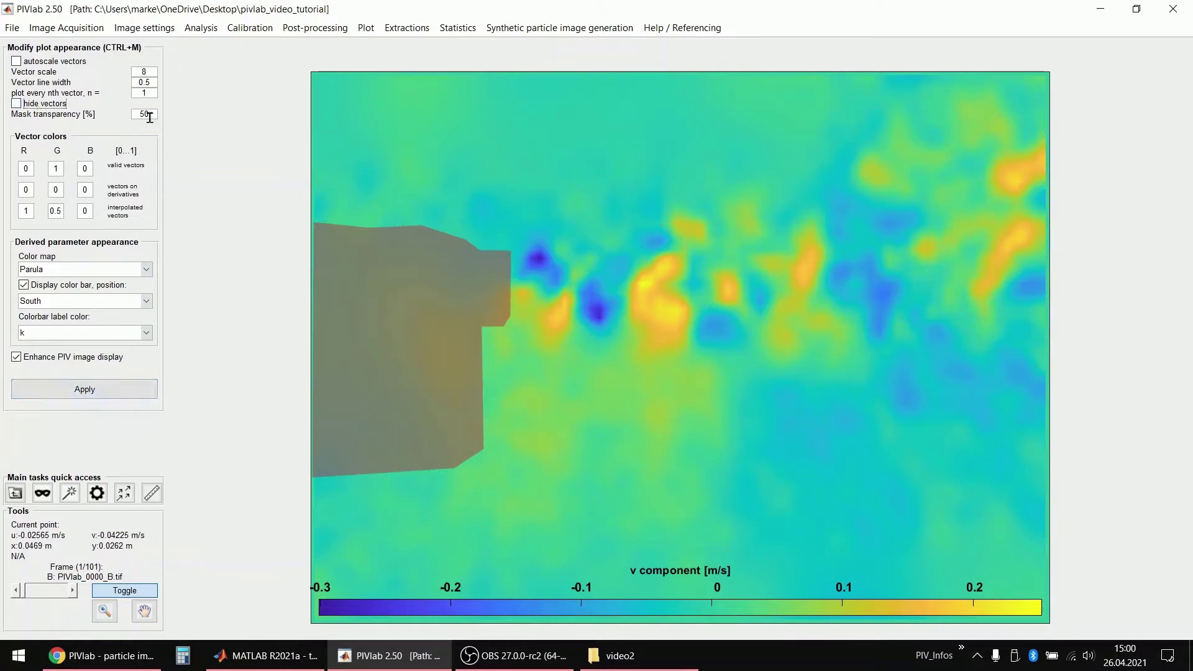
{"action": "double_click", "coordinate": [150, 118]}
{"action": "type", "text": "100"}
{"action": "left_click", "coordinate": [103, 393]}
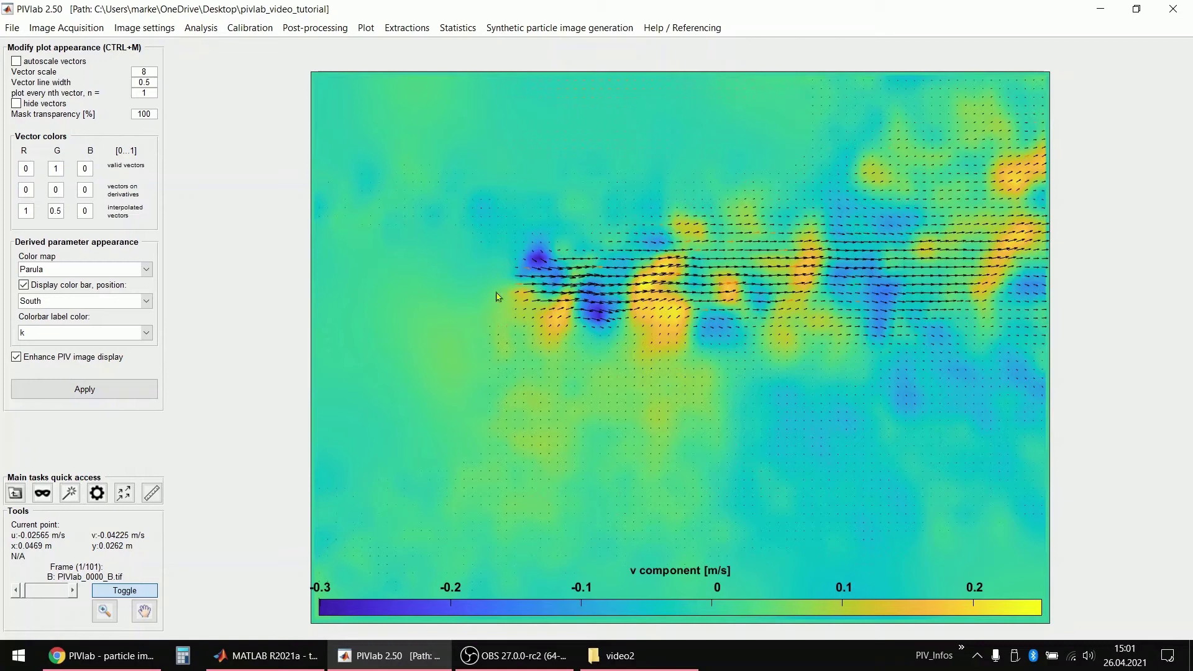
{"action": "double_click", "coordinate": [143, 113]}
{"action": "type", "text": "50"}
{"action": "left_click", "coordinate": [115, 386]}
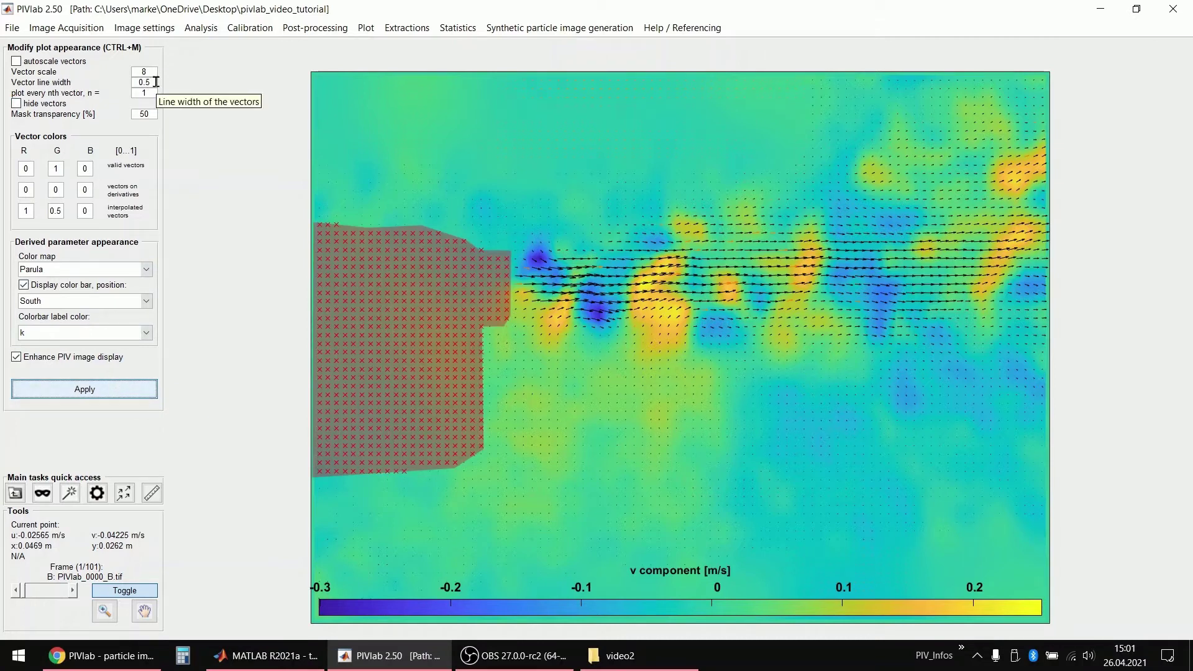
Plot every second vector, then set the thinning back to 1 to show every vector.
{"action": "double_click", "coordinate": [143, 93]}
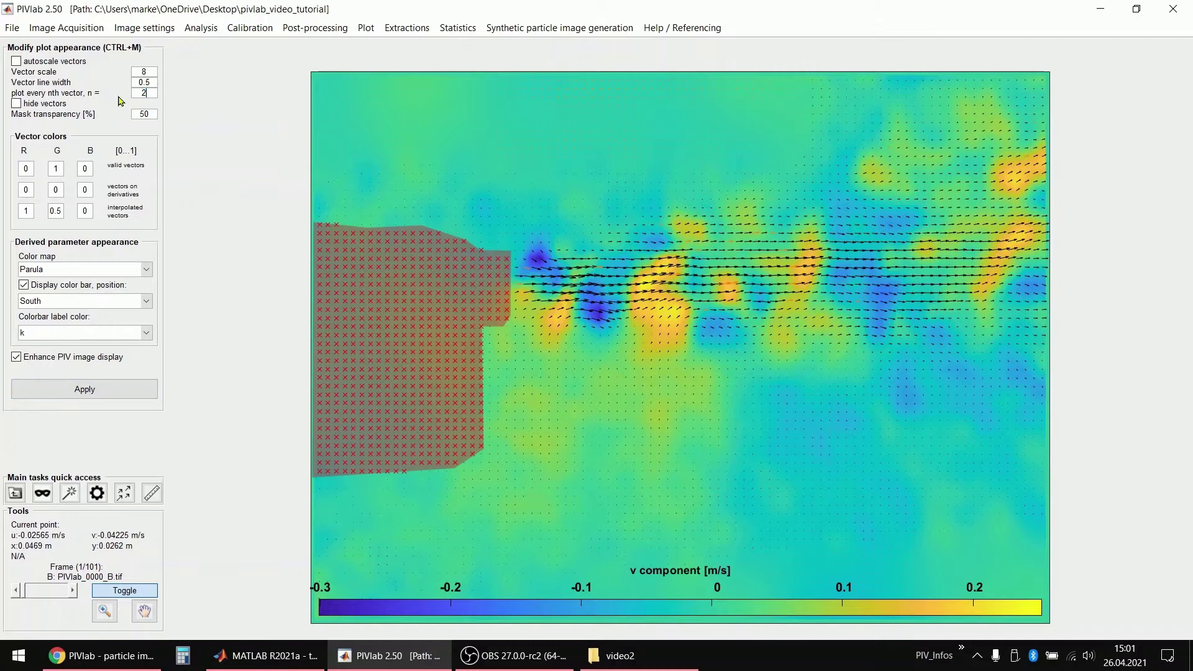
{"action": "left_click", "coordinate": [110, 390]}
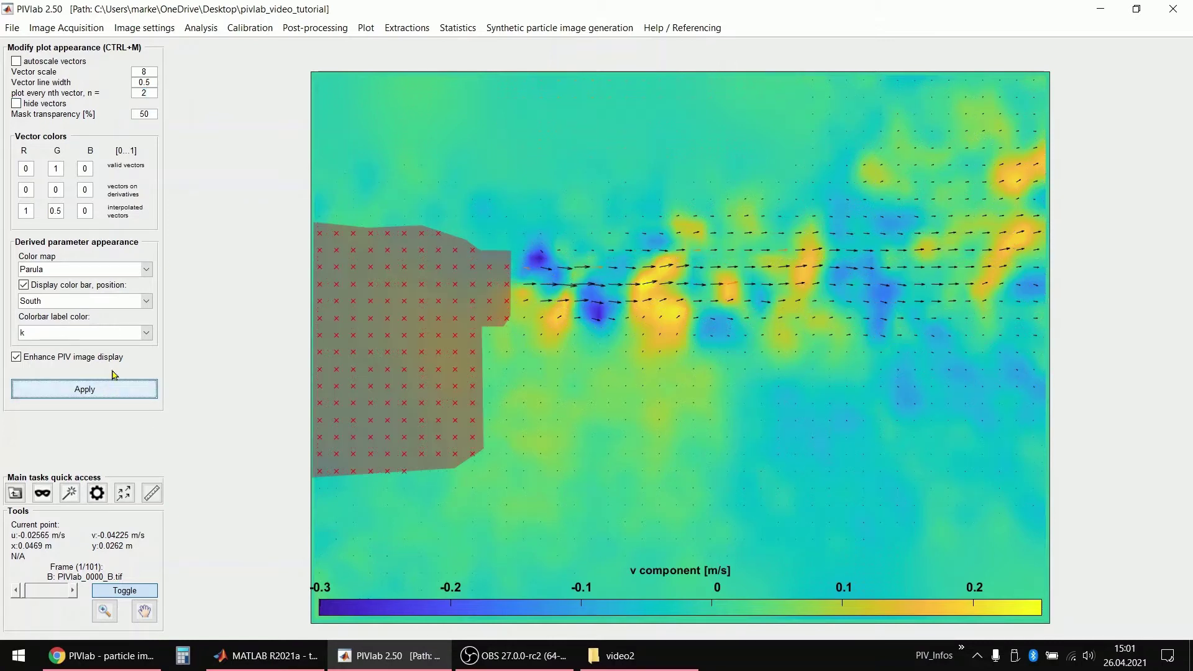
{"action": "left_click_drag", "start_coordinate": [154, 93], "coordinate": [129, 93]}
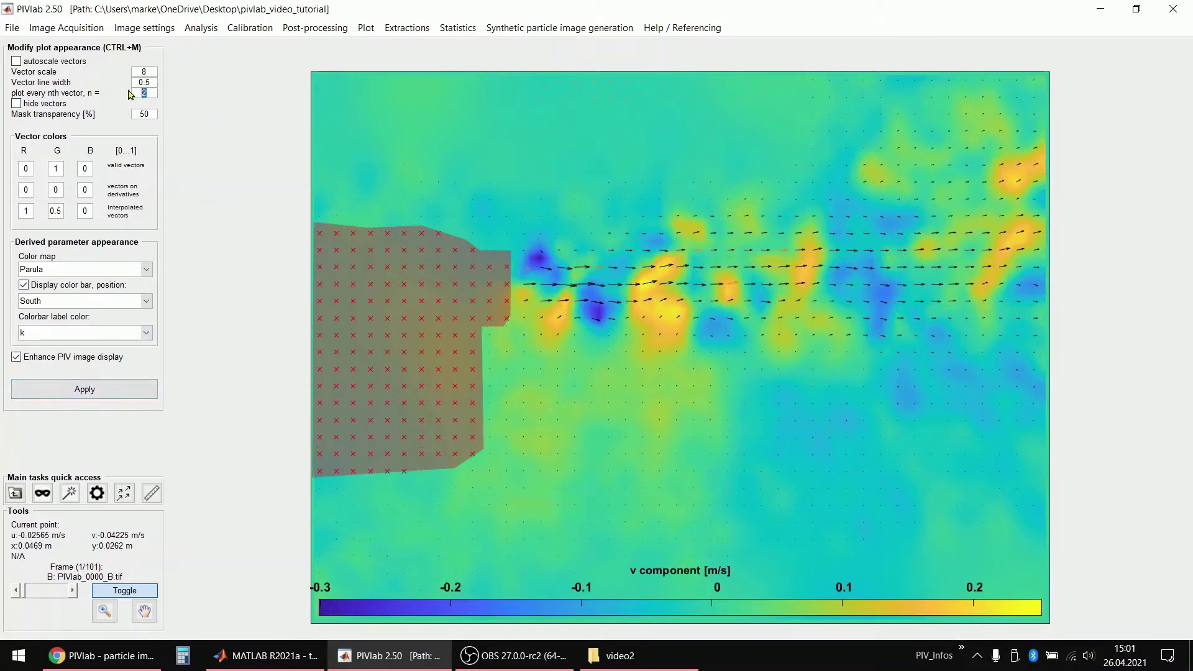
{"action": "type", "text": "1"}
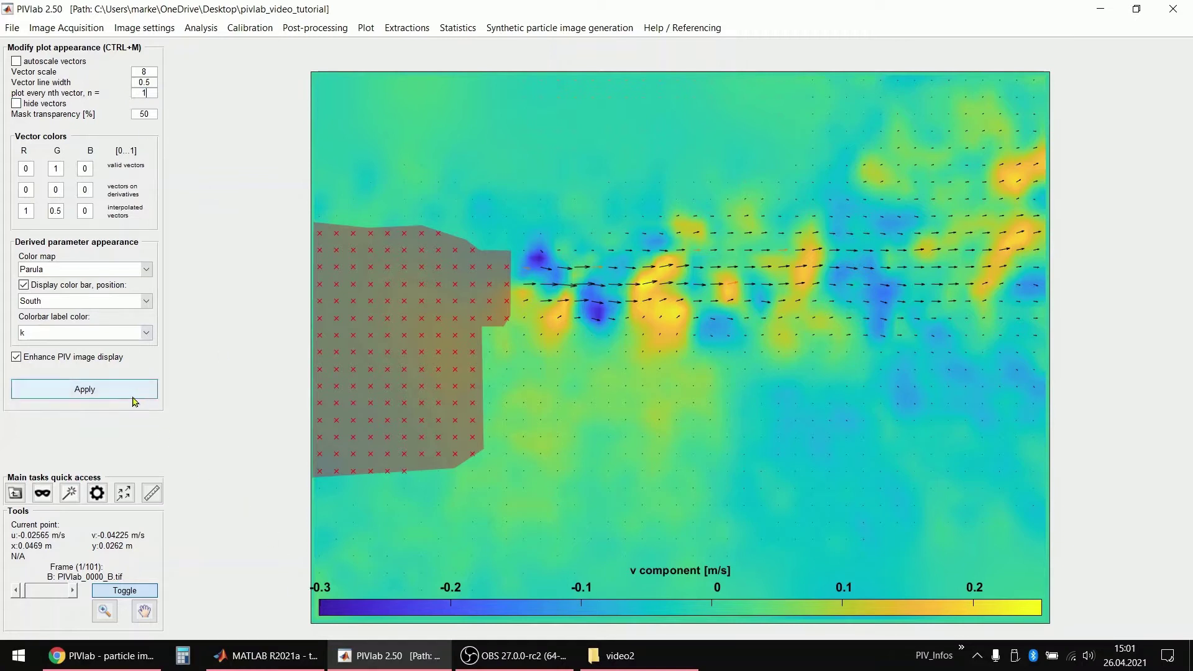
{"action": "left_click", "coordinate": [131, 392]}
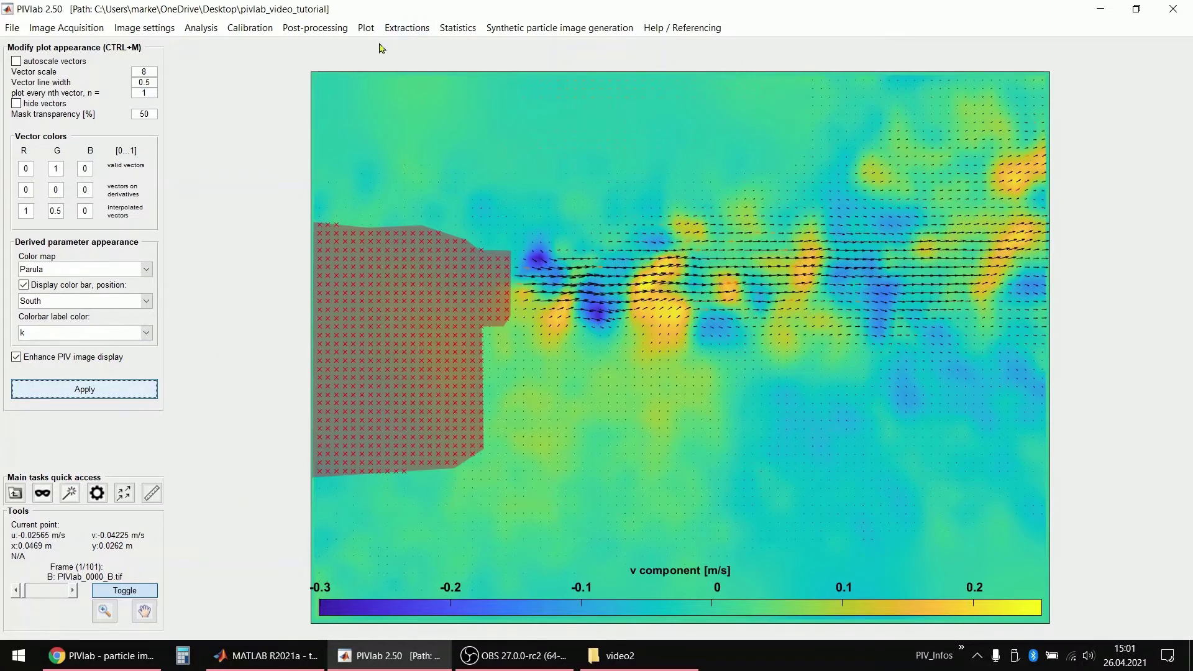
{"action": "left_click", "coordinate": [363, 29]}
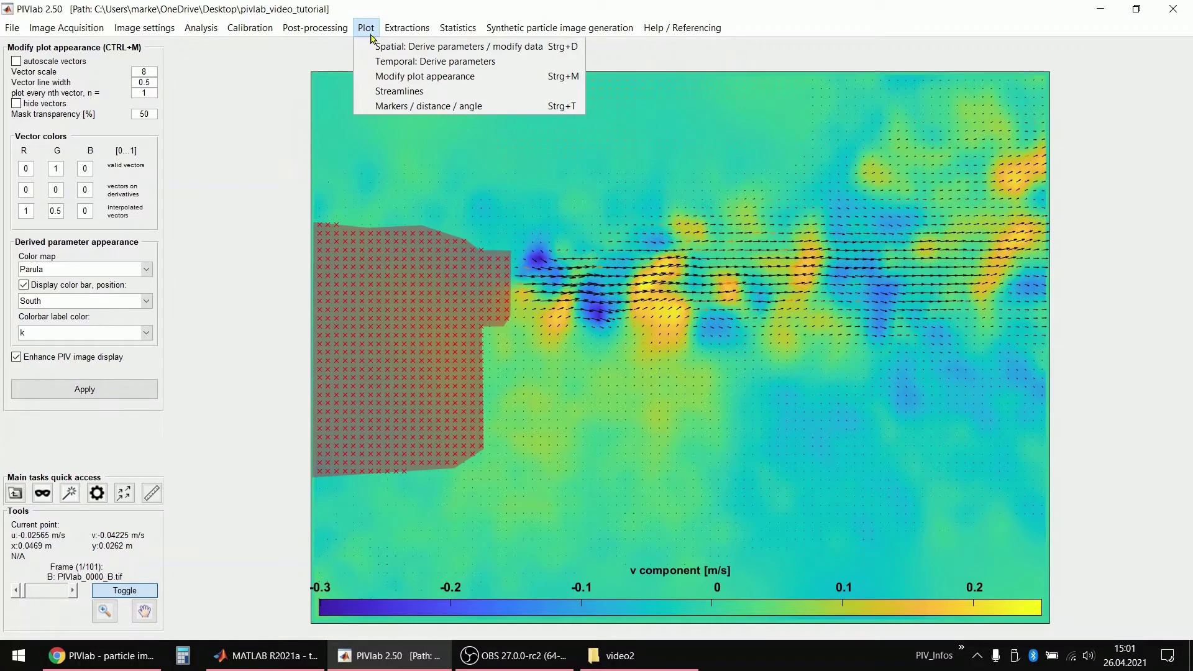
Turn off autoscale and fix the colour limits at -0.25 to 0.25.
{"action": "left_click", "coordinate": [404, 48]}
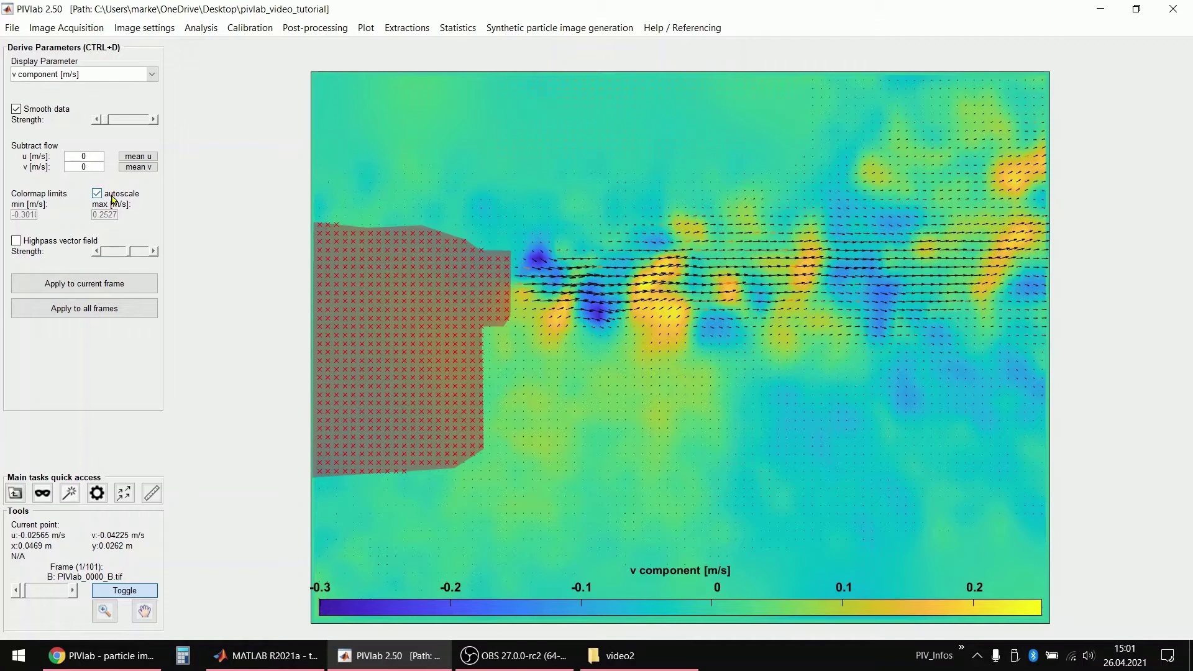
{"action": "left_click", "coordinate": [114, 199]}
{"action": "left_click_drag", "start_coordinate": [26, 214], "coordinate": [119, 231]}
{"action": "type", "text": "-0.25"}
{"action": "left_click_drag", "start_coordinate": [101, 216], "coordinate": [323, 239]}
{"action": "type", "text": "0.25"}
{"action": "left_click", "coordinate": [91, 287]}
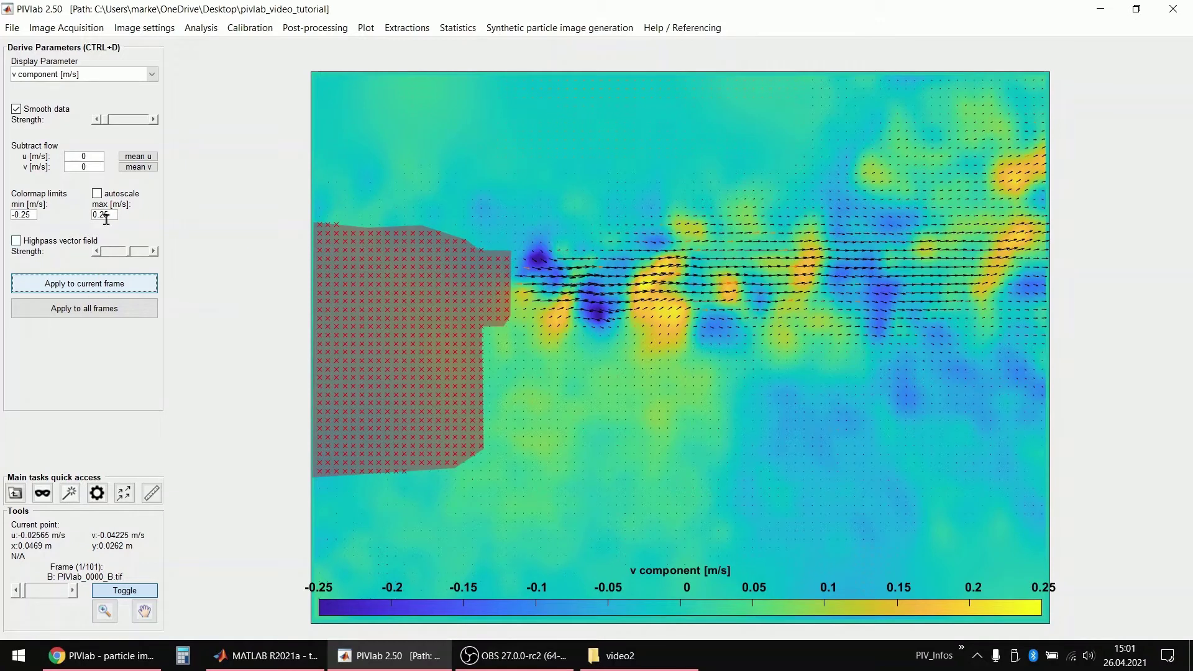
Subtract the mean u velocity, then reset the subtracted u to 0.
{"action": "left_click", "coordinate": [138, 156]}
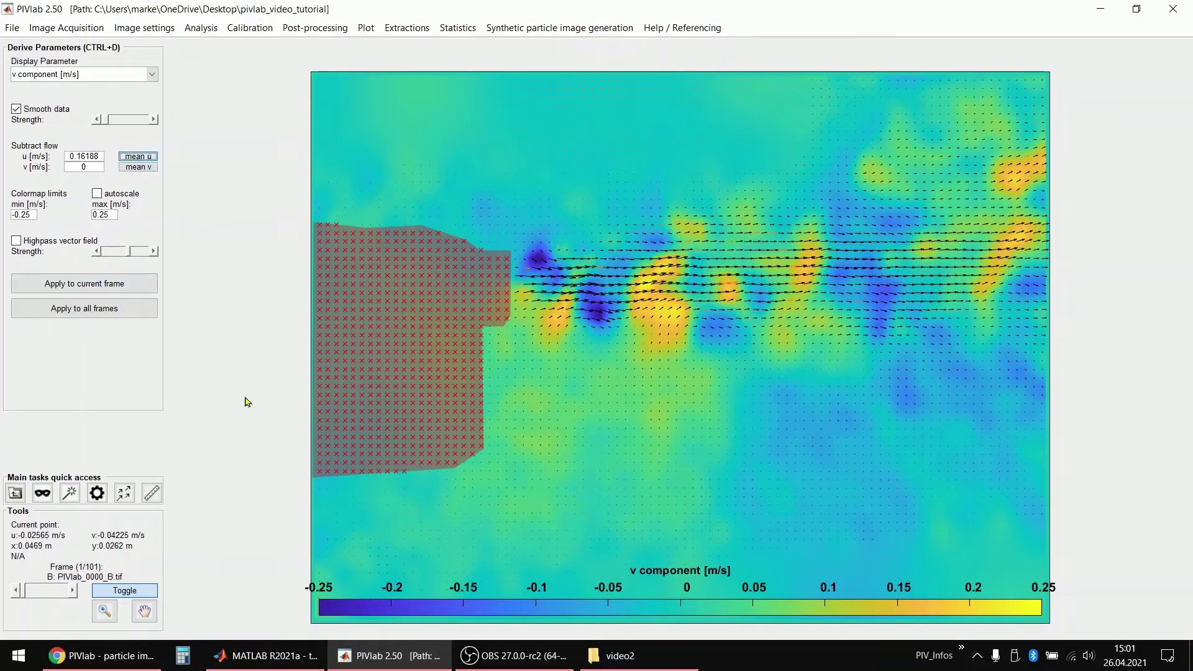
{"action": "left_click", "coordinate": [93, 290]}
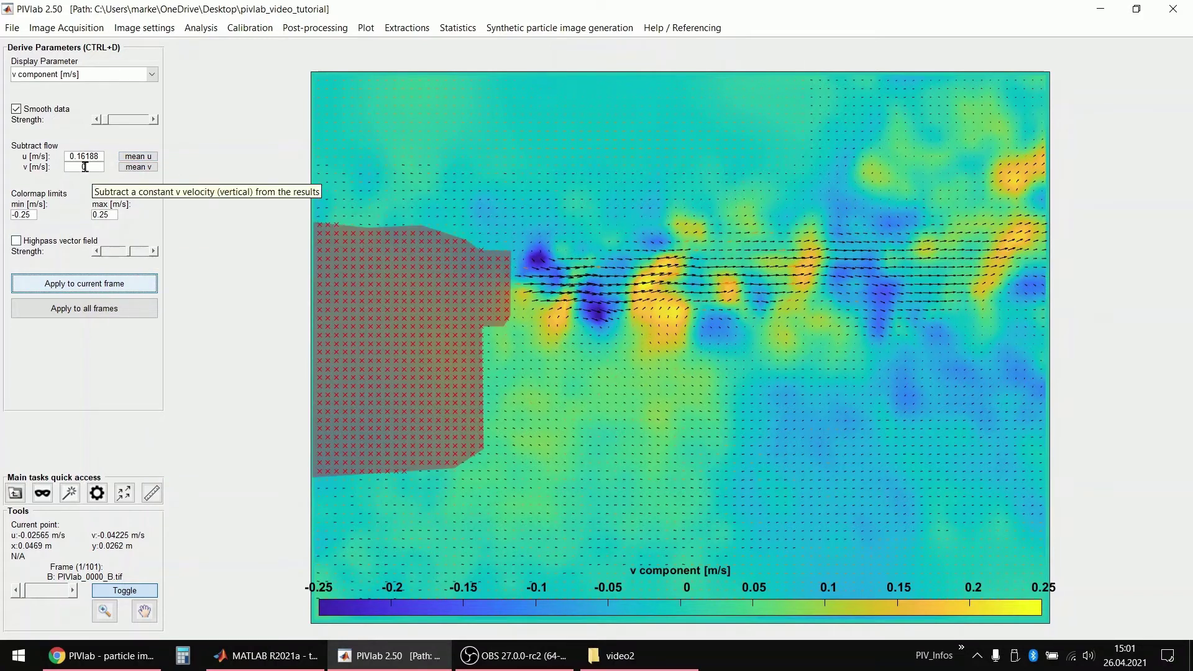
{"action": "double_click", "coordinate": [83, 157]}
{"action": "type", "text": "0"}
{"action": "key", "text": "Return"}
Draw a streamline rake from above to below the jet, then delete all streamlines.
{"action": "left_click", "coordinate": [367, 28]}
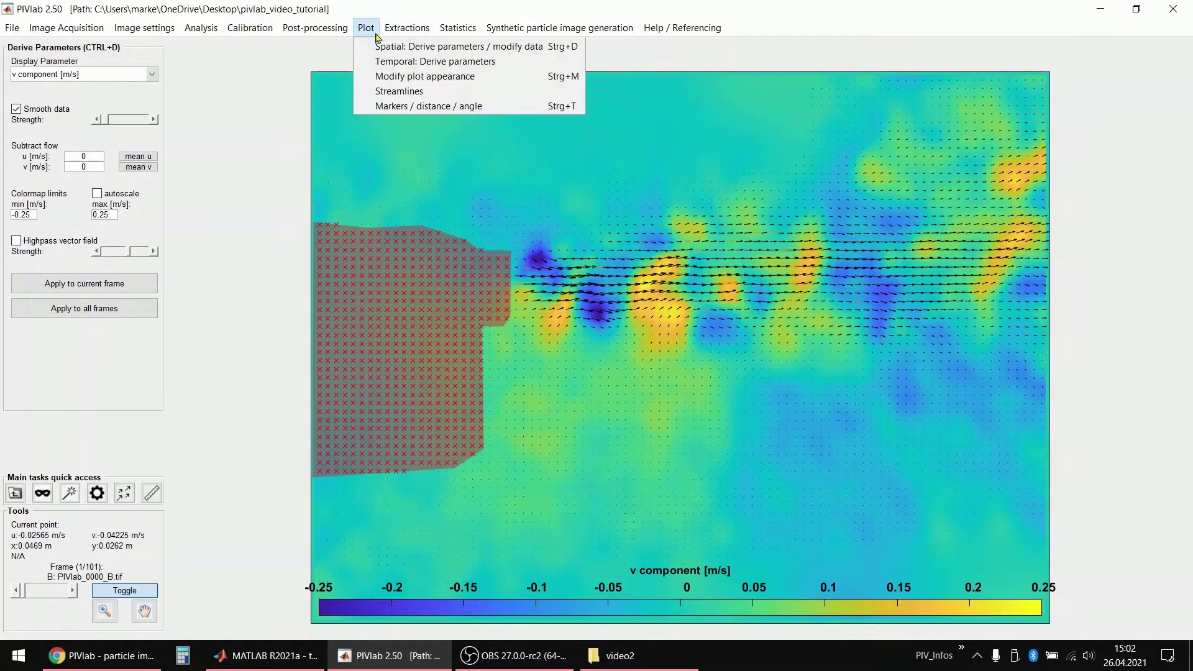
{"action": "left_click", "coordinate": [435, 91]}
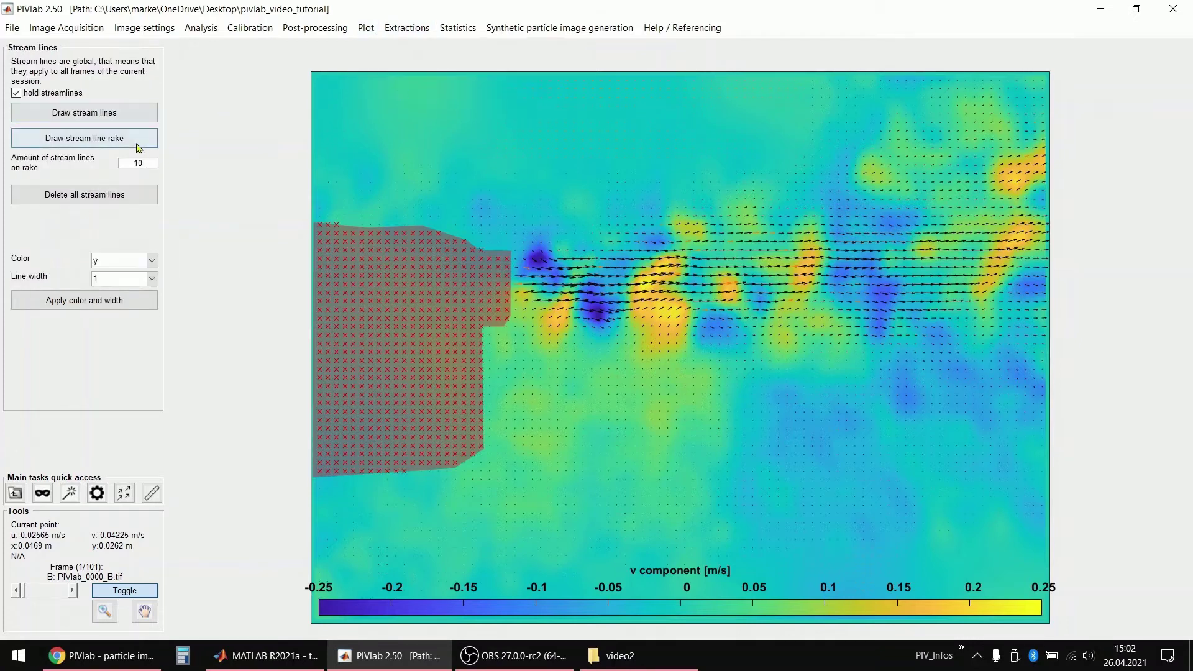
{"action": "left_click", "coordinate": [84, 139]}
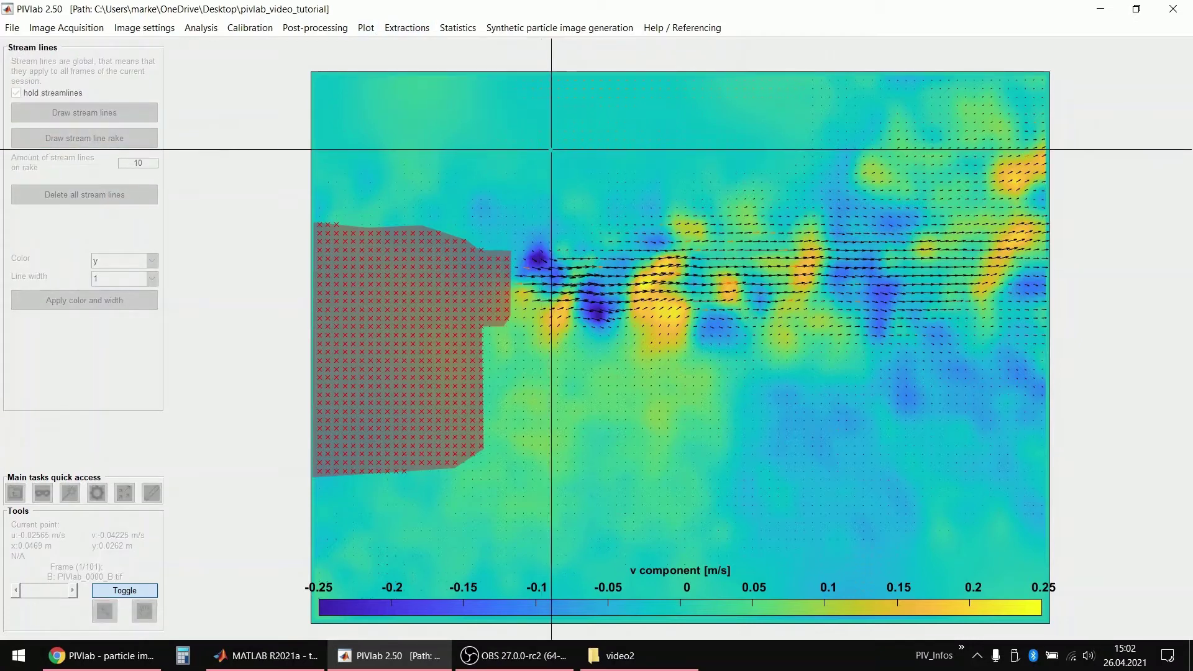
{"action": "left_click", "coordinate": [551, 150]}
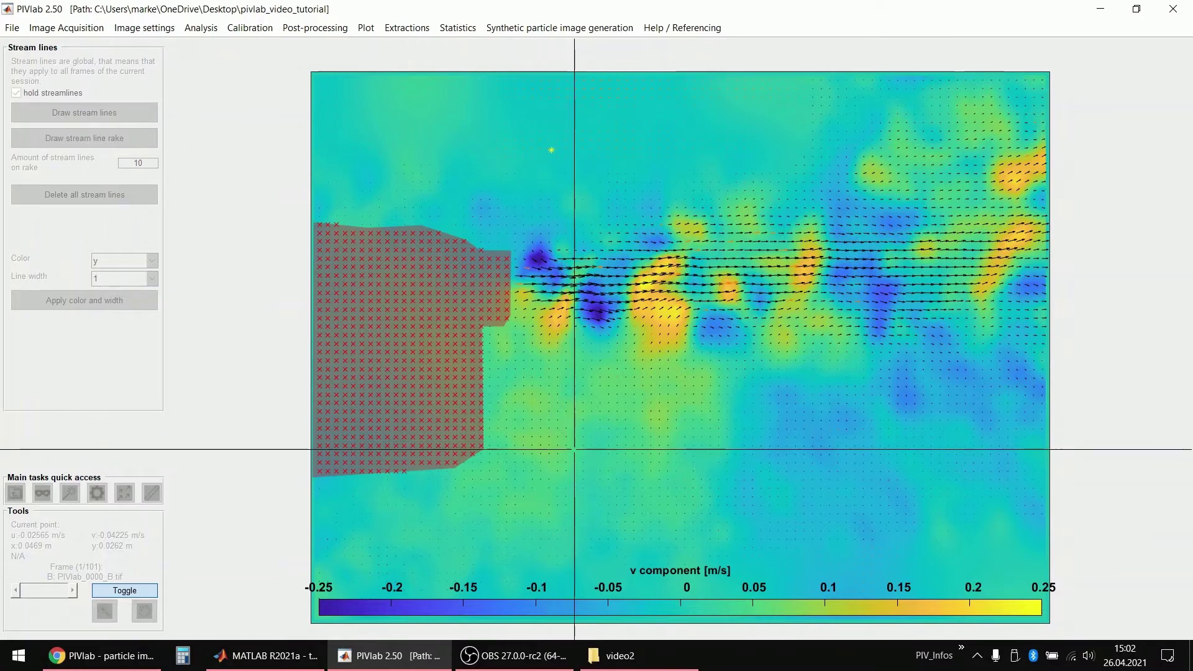
{"action": "left_click", "coordinate": [574, 448]}
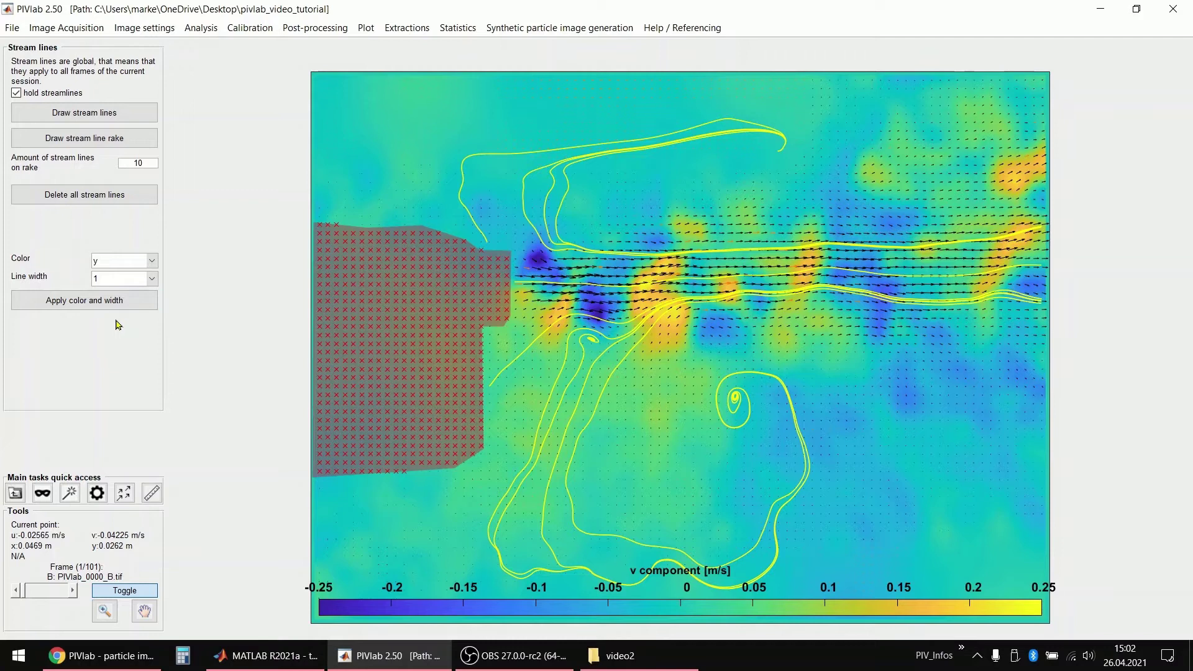
{"action": "left_click", "coordinate": [72, 200]}
{"action": "left_click", "coordinate": [367, 29]}
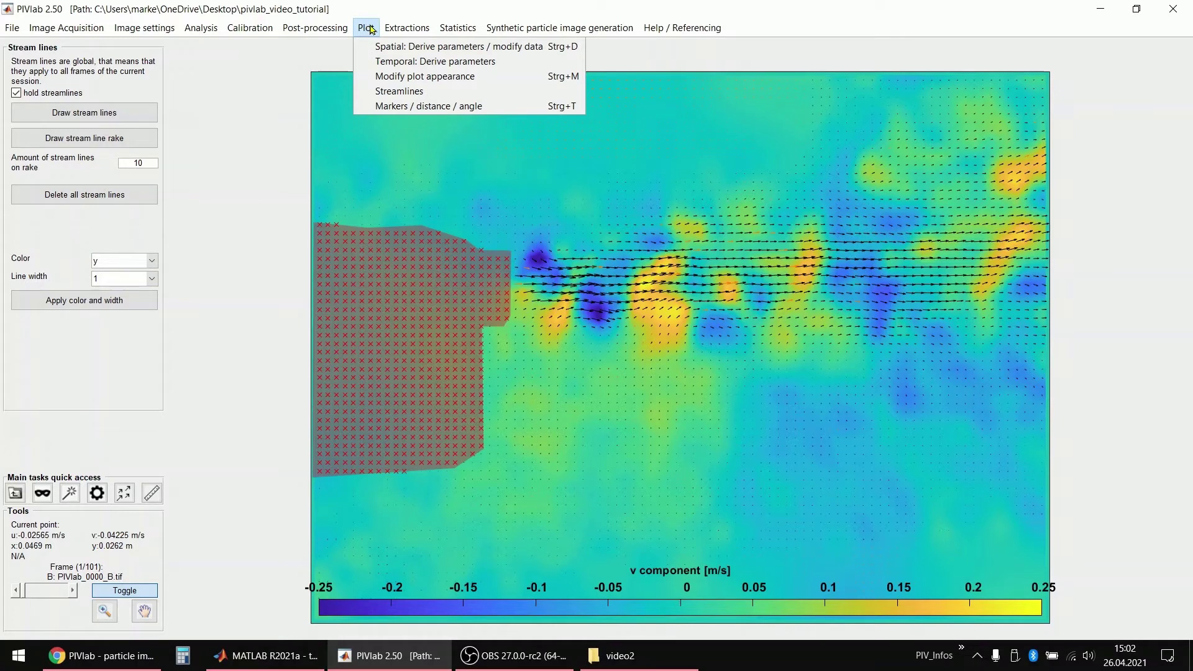
{"action": "mouse_move", "coordinate": [391, 32]}
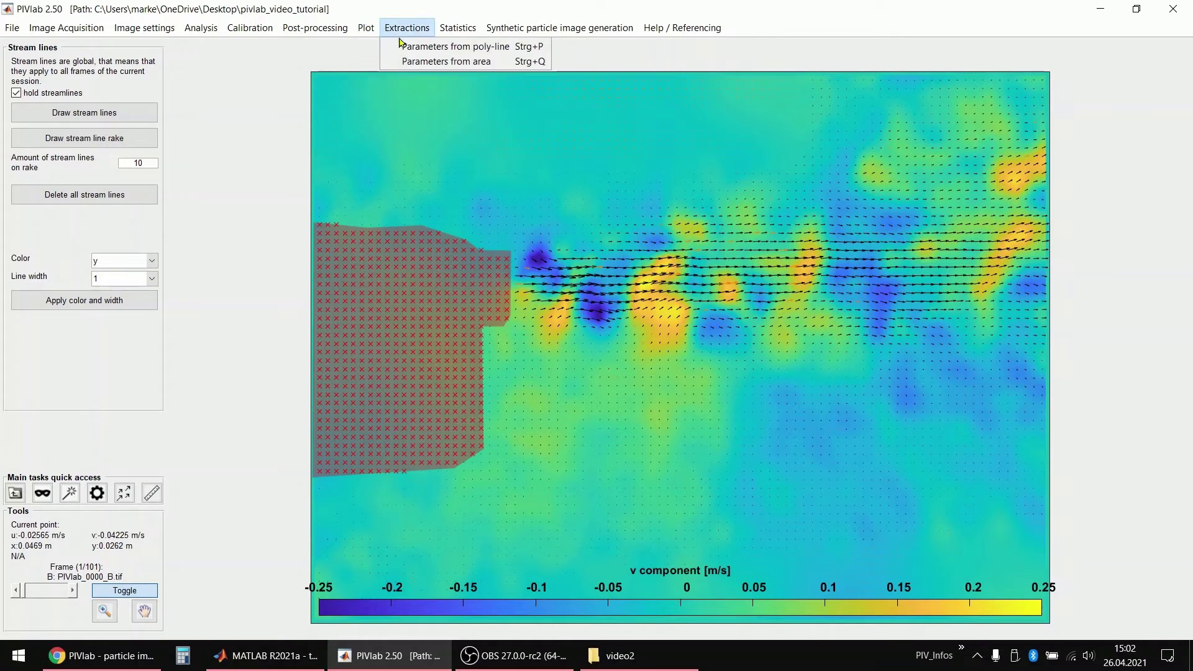
Draw a vertical polyline extraction from the top to the bottom of the field.
{"action": "left_click", "coordinate": [427, 50]}
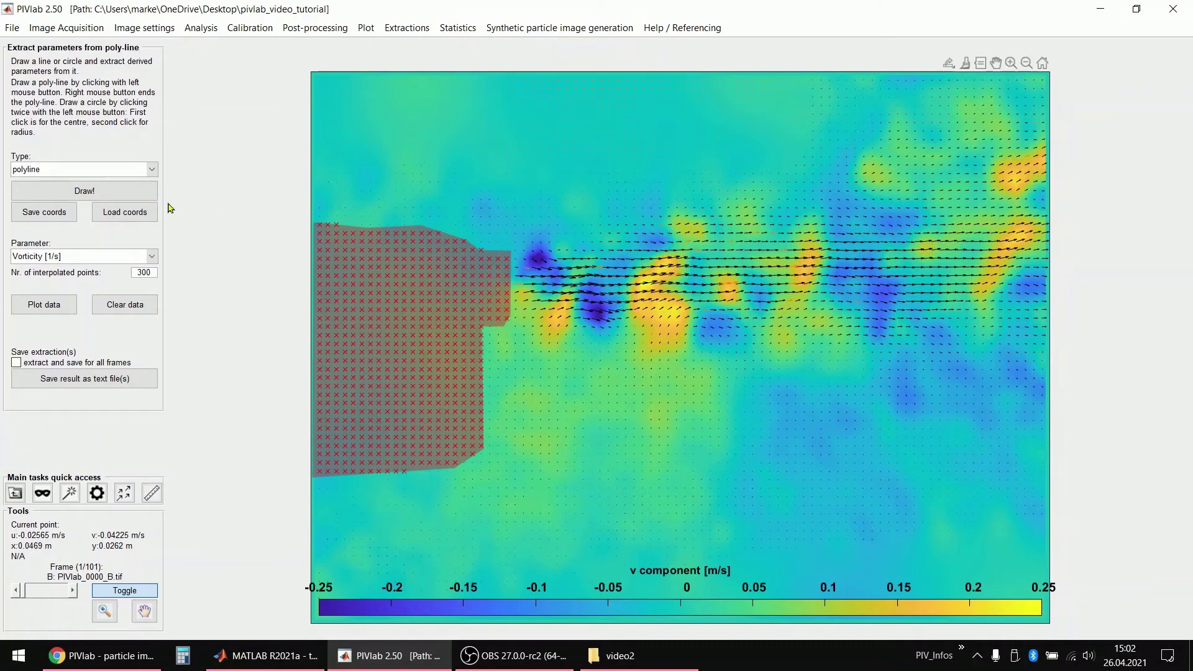
{"action": "left_click", "coordinate": [57, 171]}
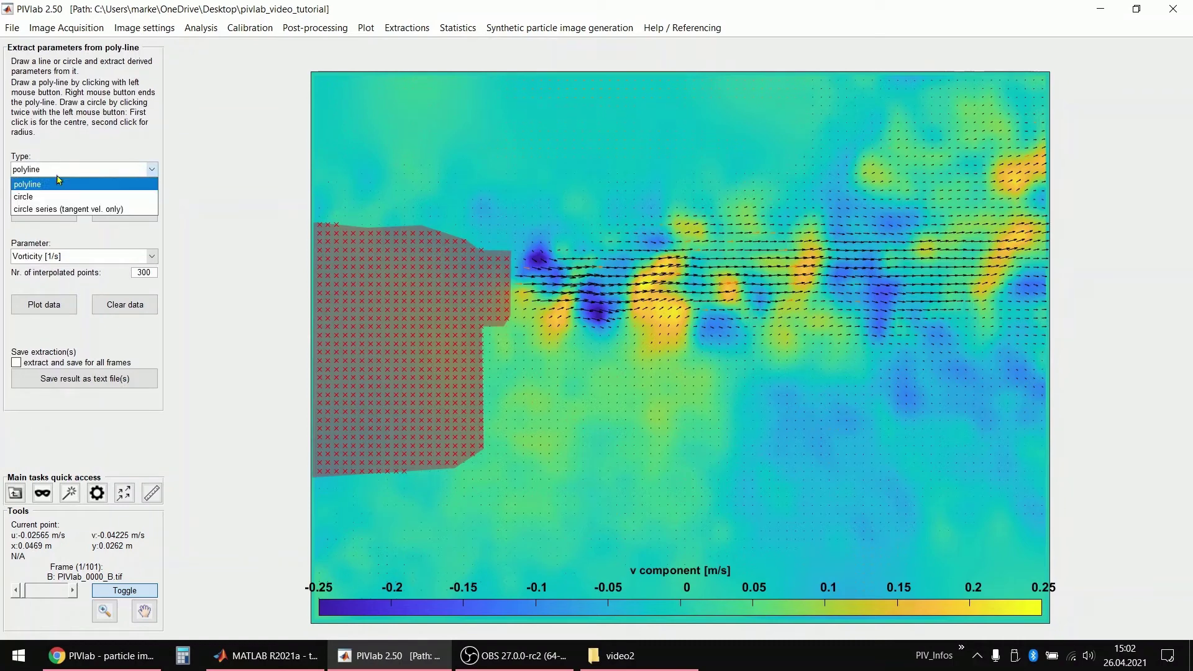
{"action": "left_click", "coordinate": [37, 189]}
{"action": "left_click", "coordinate": [84, 191]}
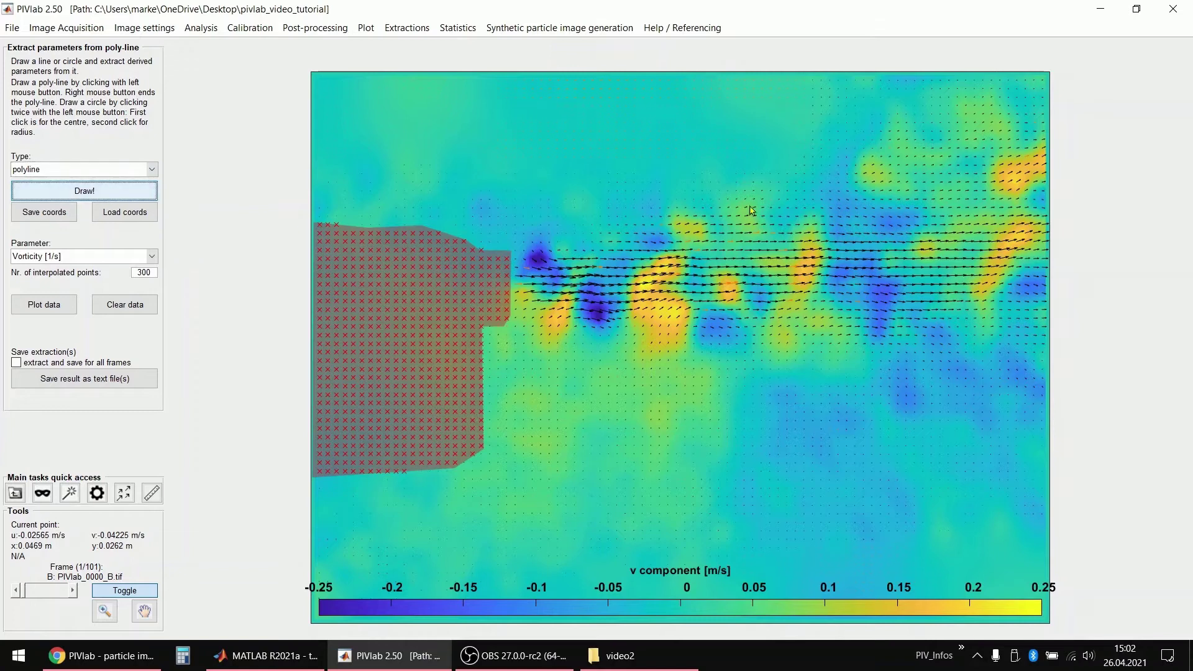
{"action": "left_click", "coordinate": [680, 95]}
{"action": "right_click", "coordinate": [694, 559]}
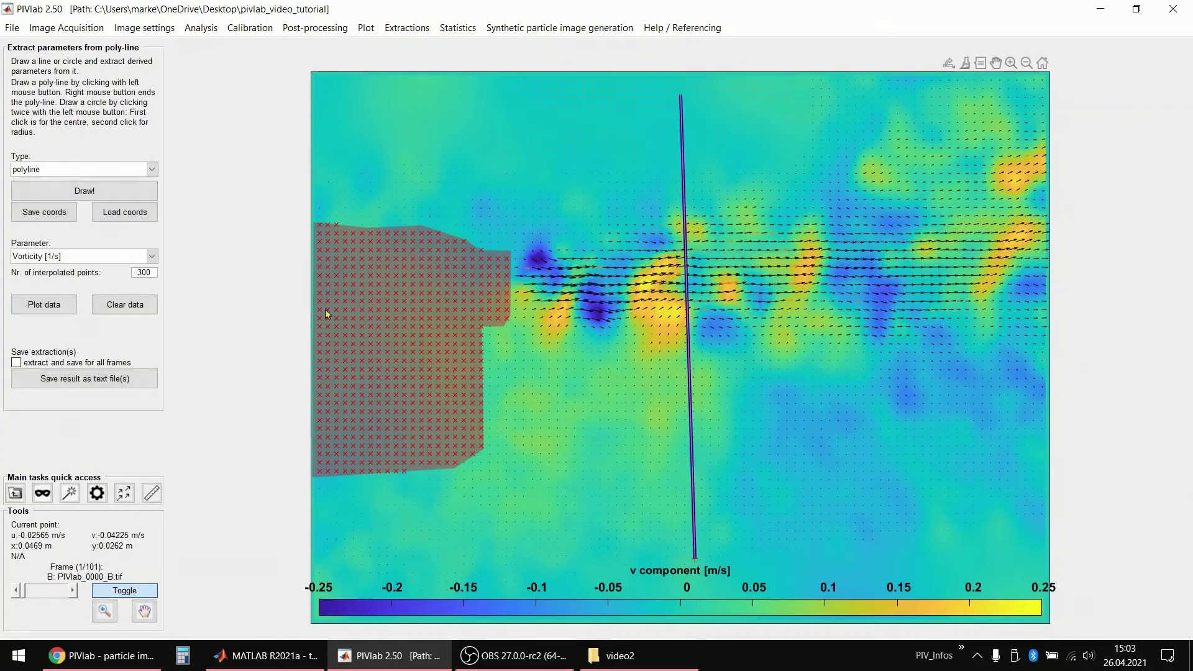
Plot the u component profile along the line and move the plot window right.
{"action": "left_click", "coordinate": [38, 257]}
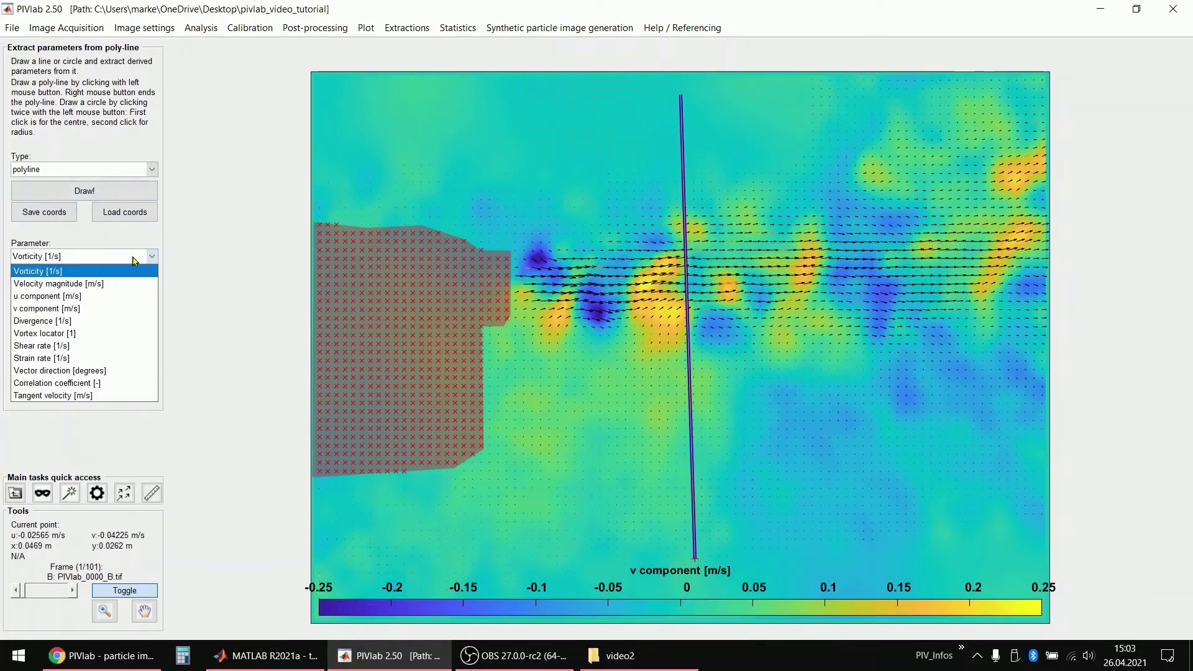
{"action": "left_click", "coordinate": [53, 297]}
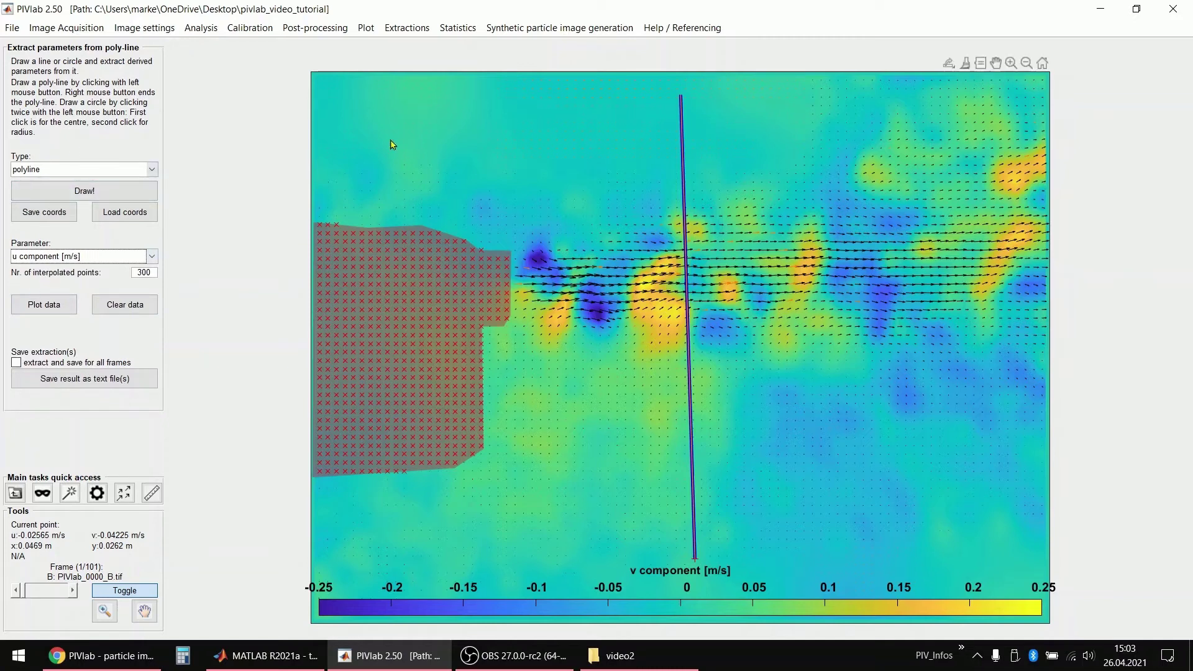
{"action": "left_click", "coordinate": [50, 312]}
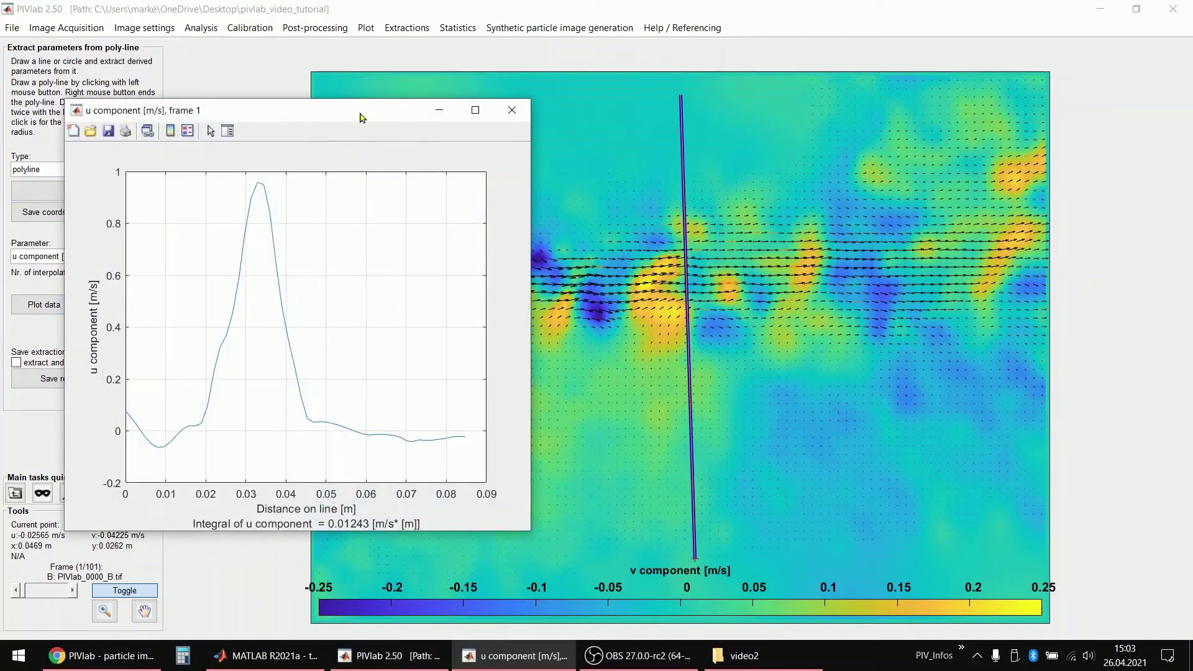
{"action": "left_click_drag", "start_coordinate": [362, 112], "coordinate": [1022, 111]}
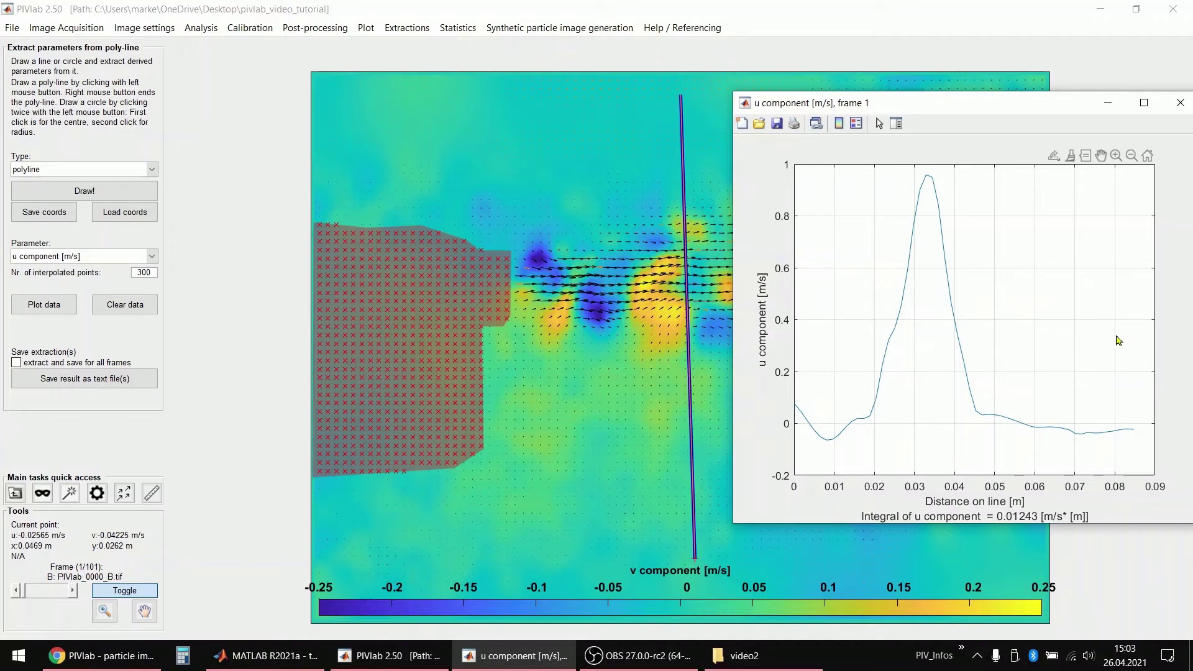
Draw a circle extraction centred in the jet.
{"action": "left_click", "coordinate": [73, 170]}
{"action": "left_click", "coordinate": [73, 170]}
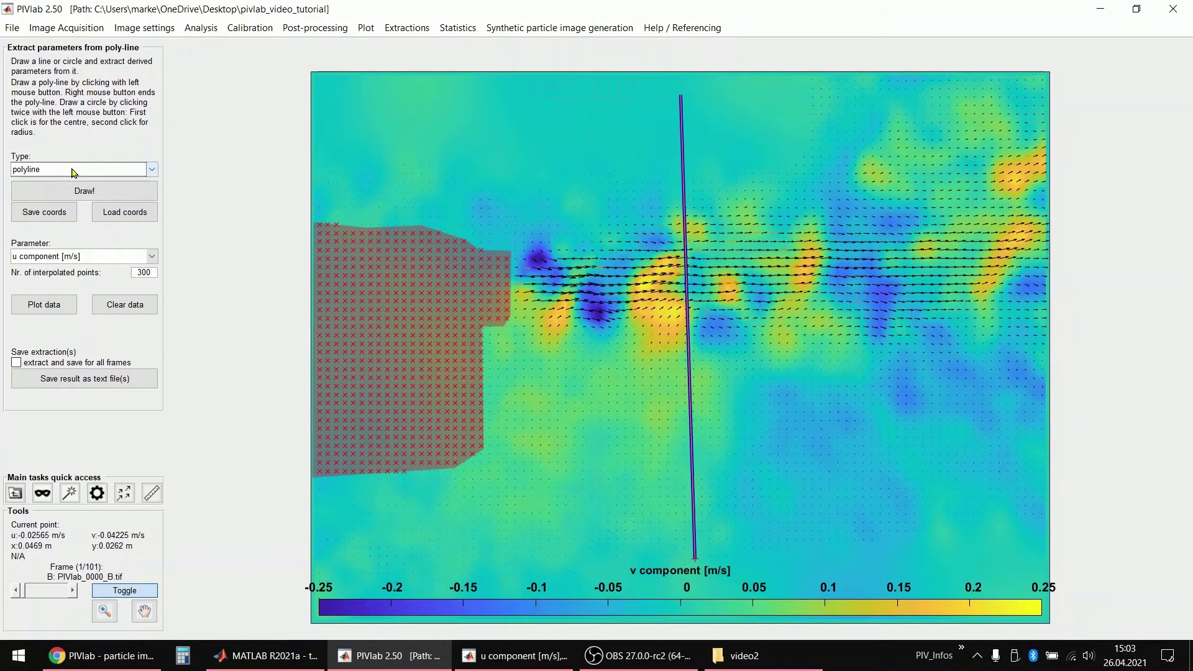
{"action": "left_click", "coordinate": [74, 170]}
{"action": "left_click", "coordinate": [70, 196]}
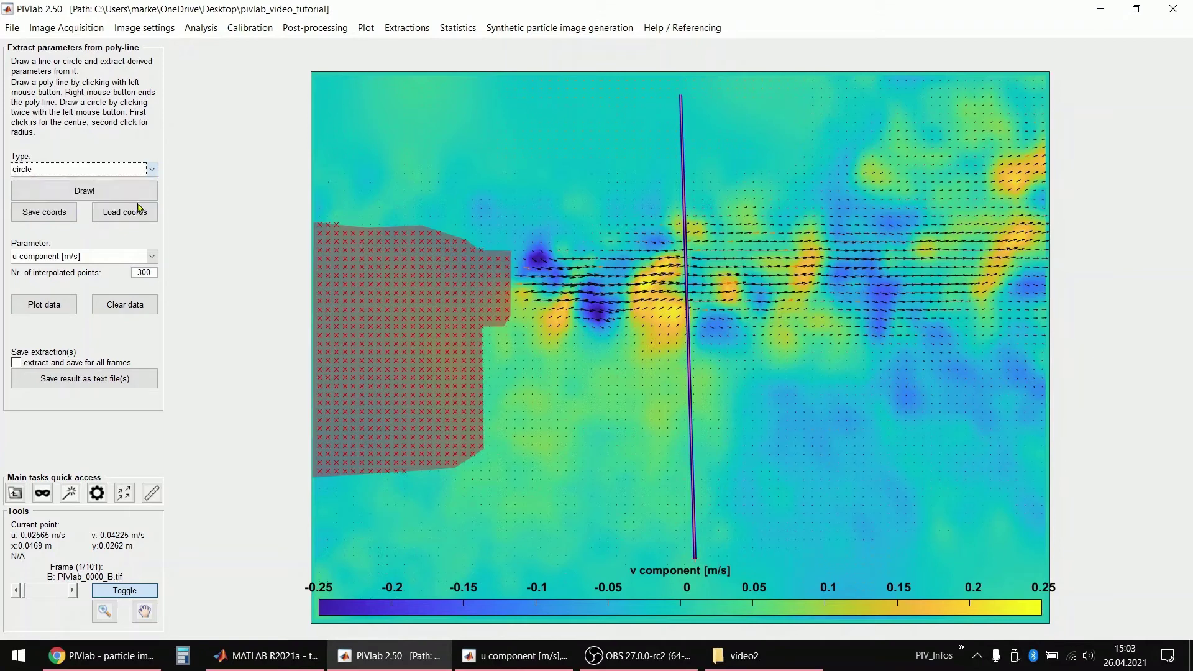
{"action": "left_click", "coordinate": [57, 191]}
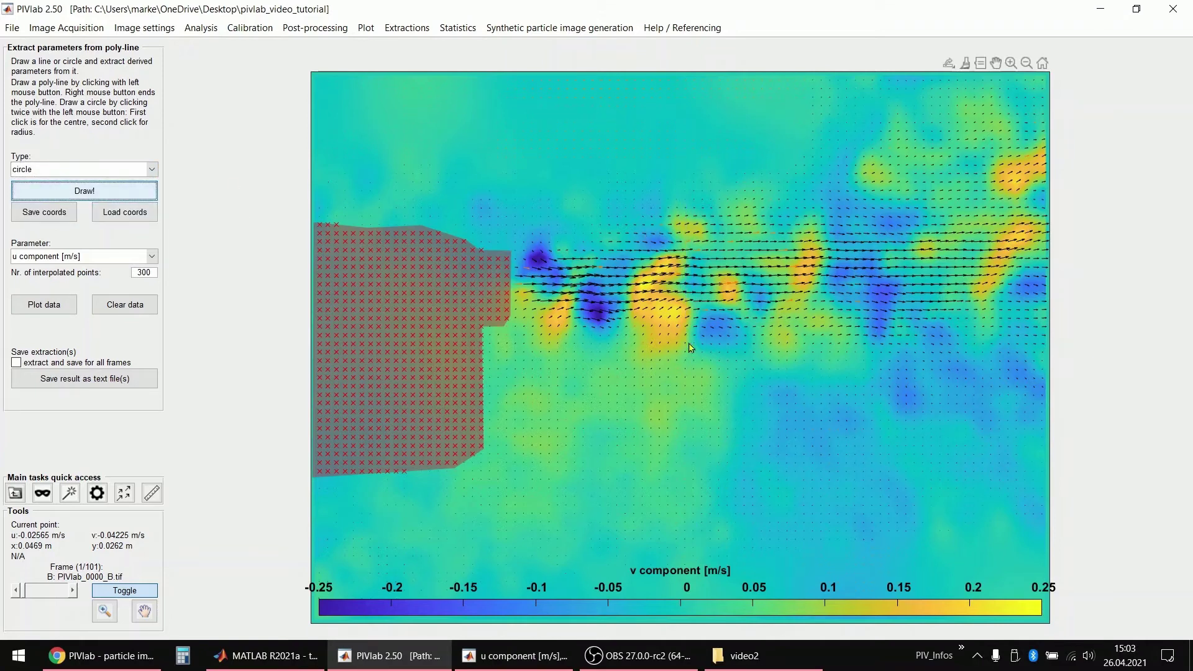
{"action": "left_click", "coordinate": [678, 326]}
{"action": "left_click", "coordinate": [762, 202]}
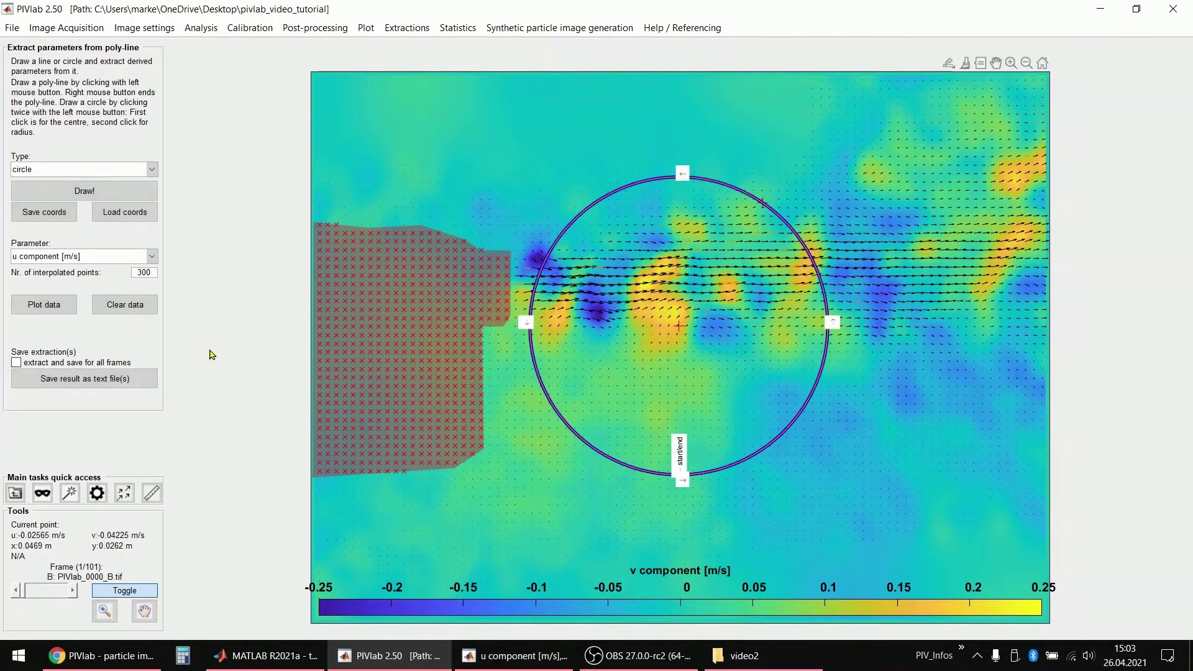
Plot the u component along the circle, close the plot, and enable extraction for all frames.
{"action": "left_click", "coordinate": [57, 304]}
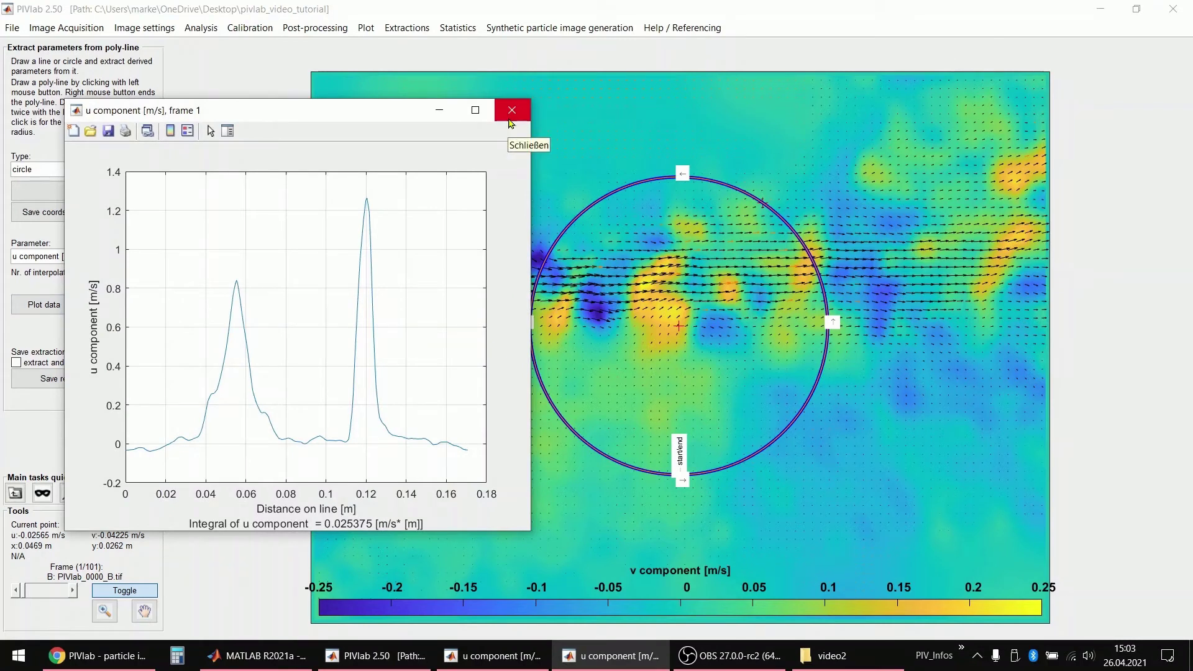
{"action": "left_click", "coordinate": [519, 113]}
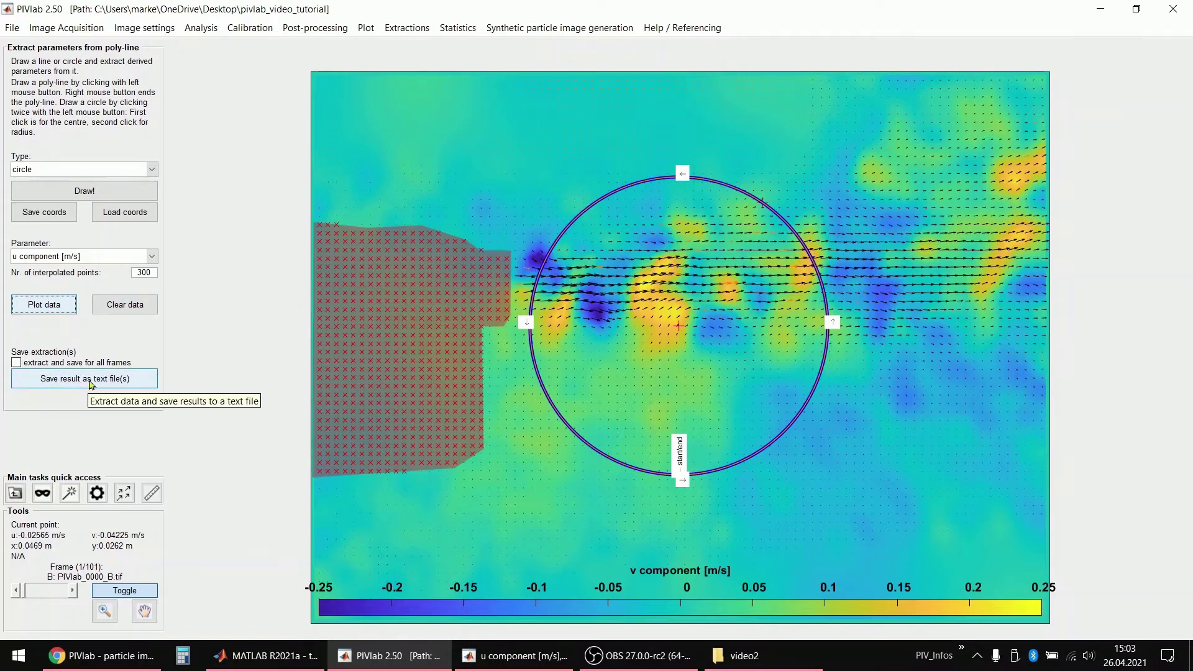
{"action": "left_click", "coordinate": [52, 367]}
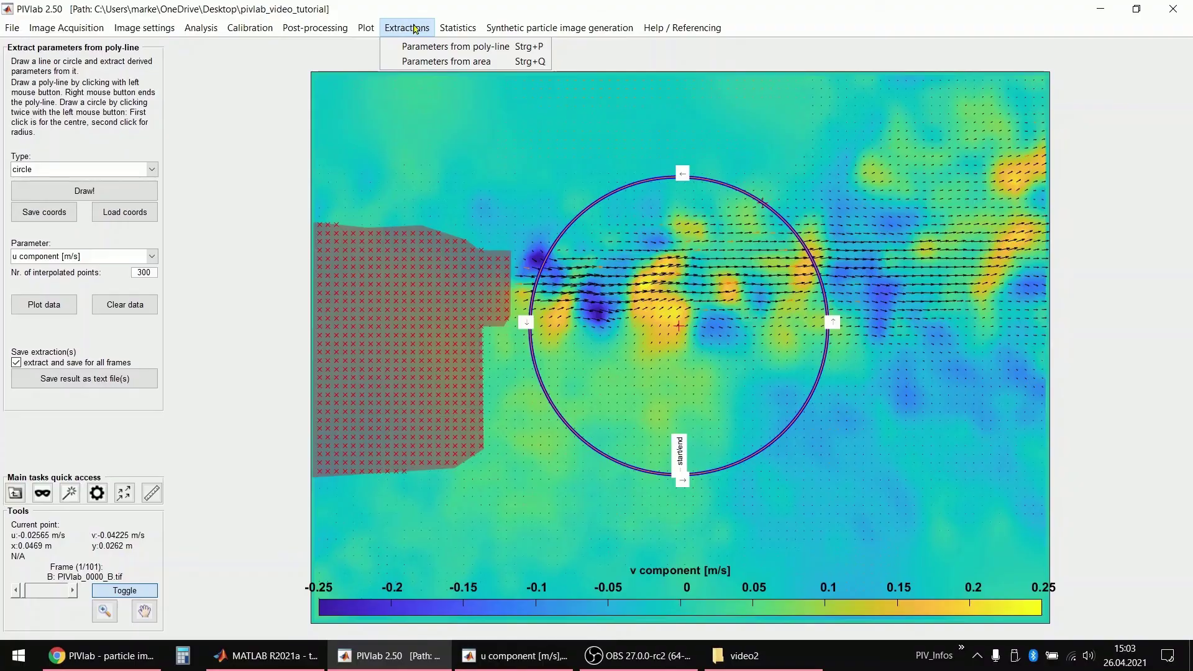
Set area extraction to Area mean value of Velocity magnitude.
{"action": "left_click", "coordinate": [418, 61]}
{"action": "left_click", "coordinate": [125, 139]}
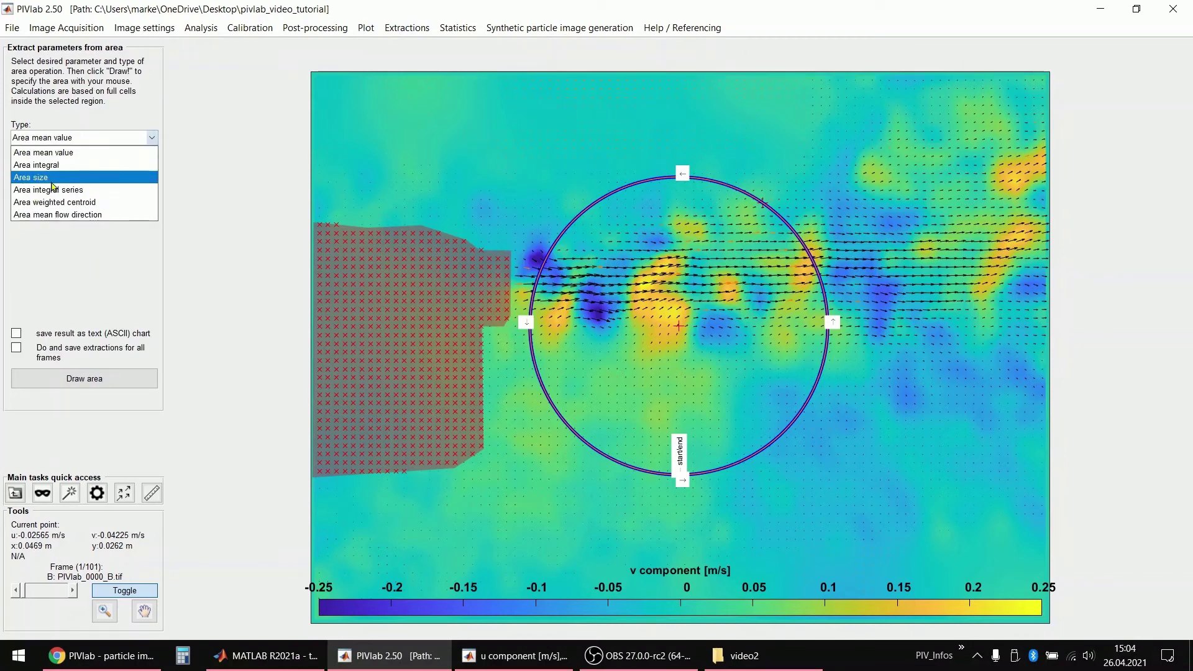
{"action": "left_click", "coordinate": [49, 152]}
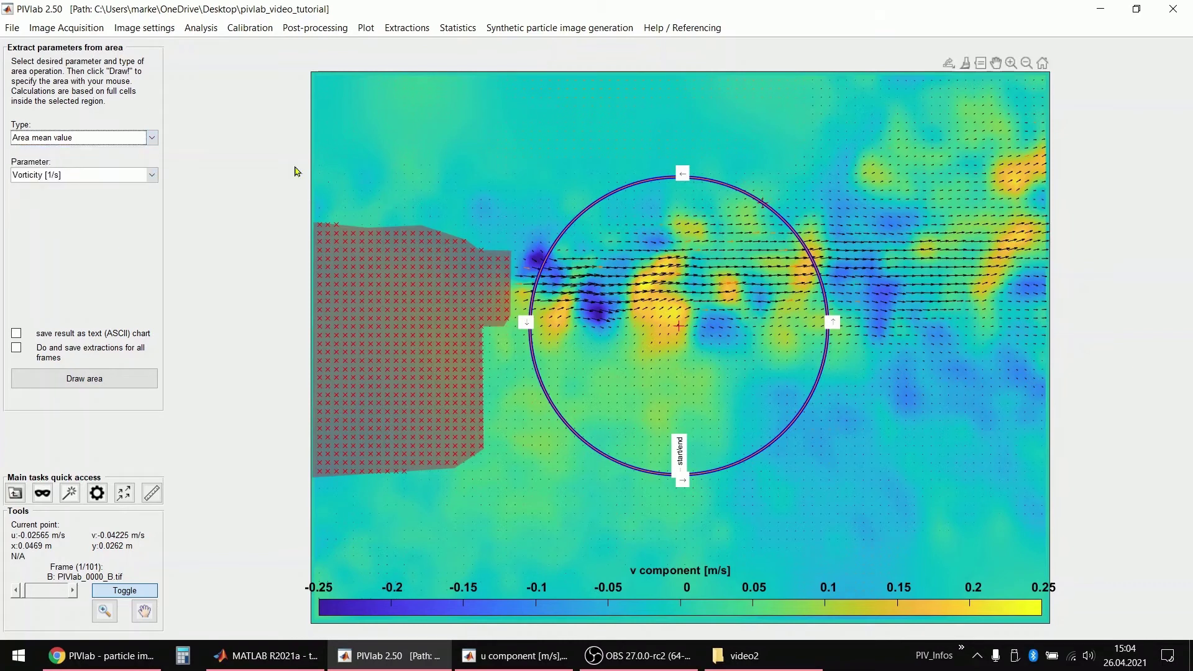
{"action": "left_click", "coordinate": [124, 175]}
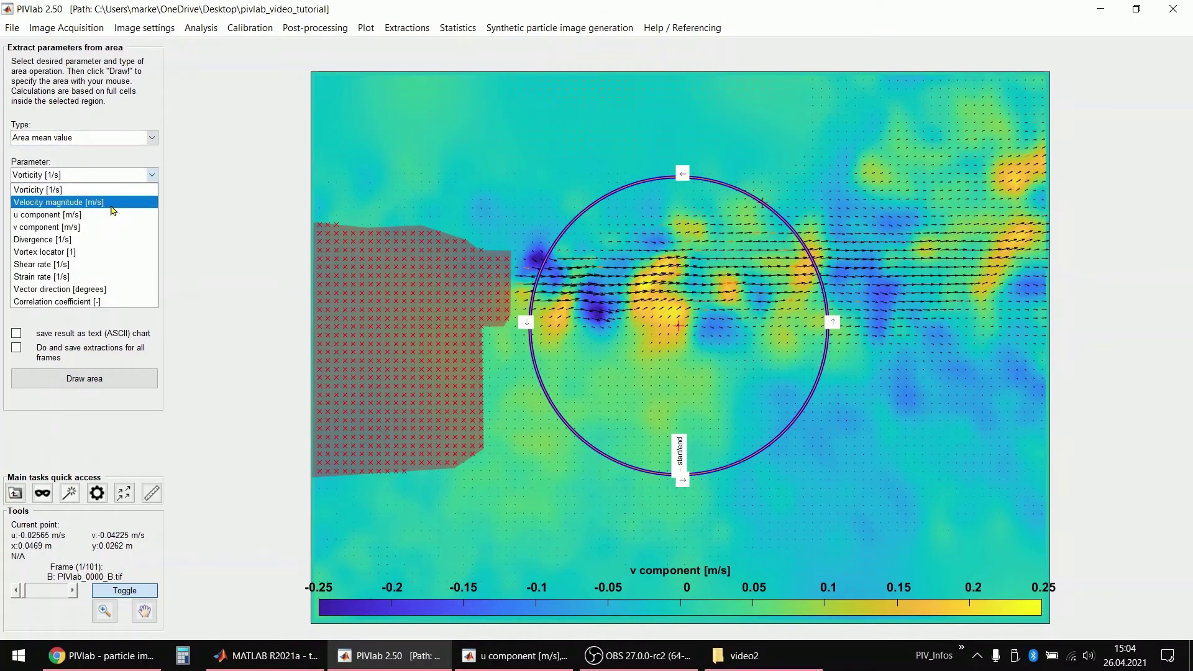
{"action": "left_click", "coordinate": [113, 211]}
Draw a four-corner area over the jet, with text saving and all-frames extraction enabled.
{"action": "left_click", "coordinate": [84, 379]}
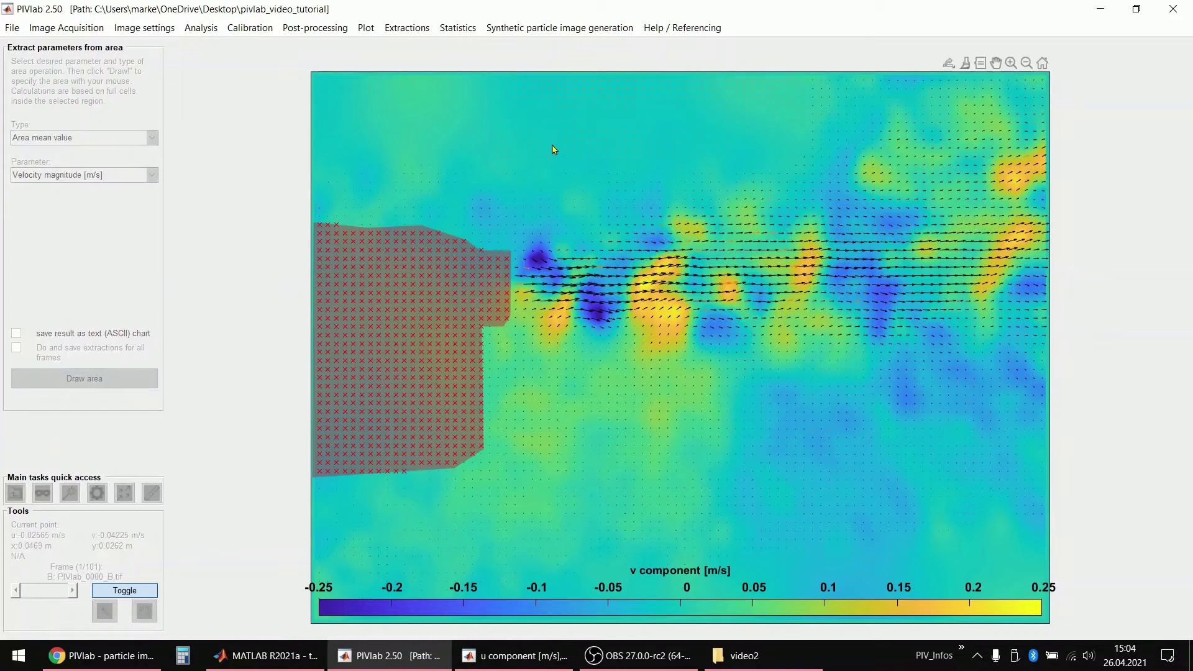
{"action": "left_click", "coordinate": [546, 367]}
{"action": "left_click", "coordinate": [652, 111]}
{"action": "left_click", "coordinate": [916, 167]}
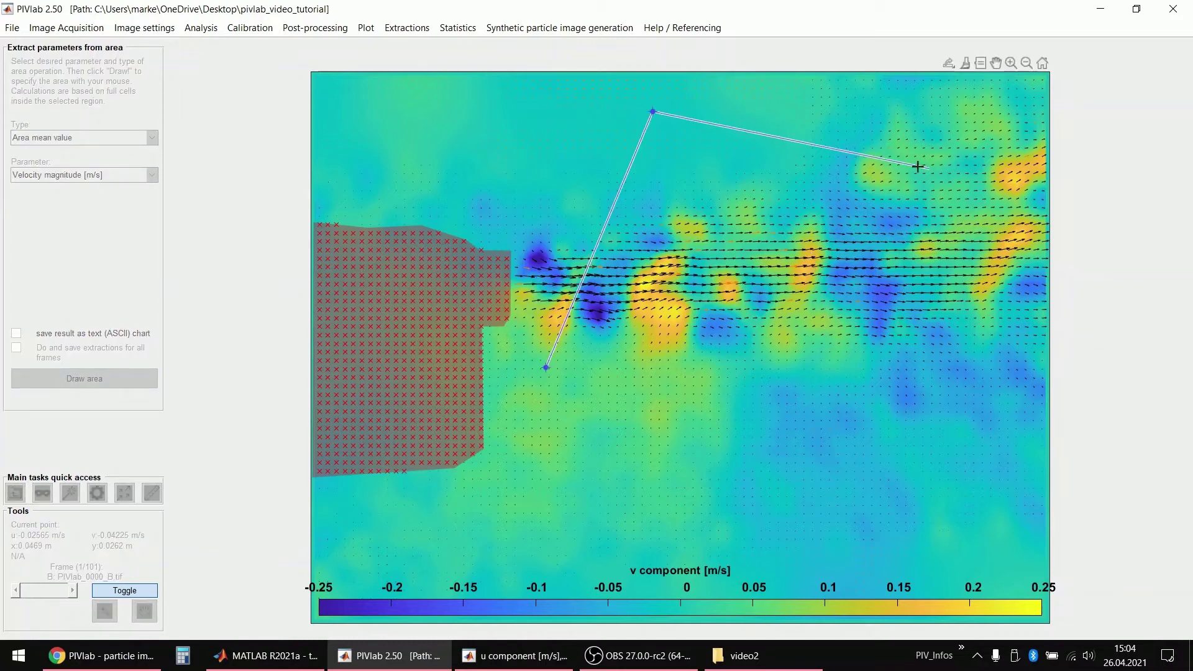
{"action": "left_click", "coordinate": [853, 467]}
{"action": "key", "text": "Return"}
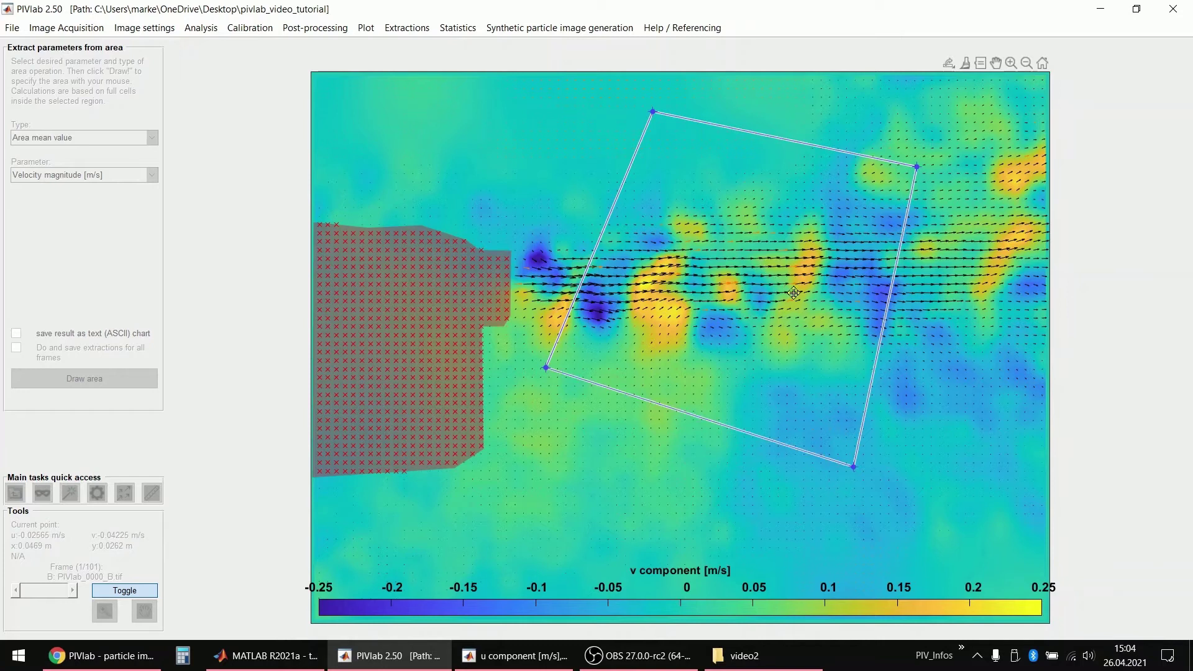
{"action": "double_click", "coordinate": [773, 364]}
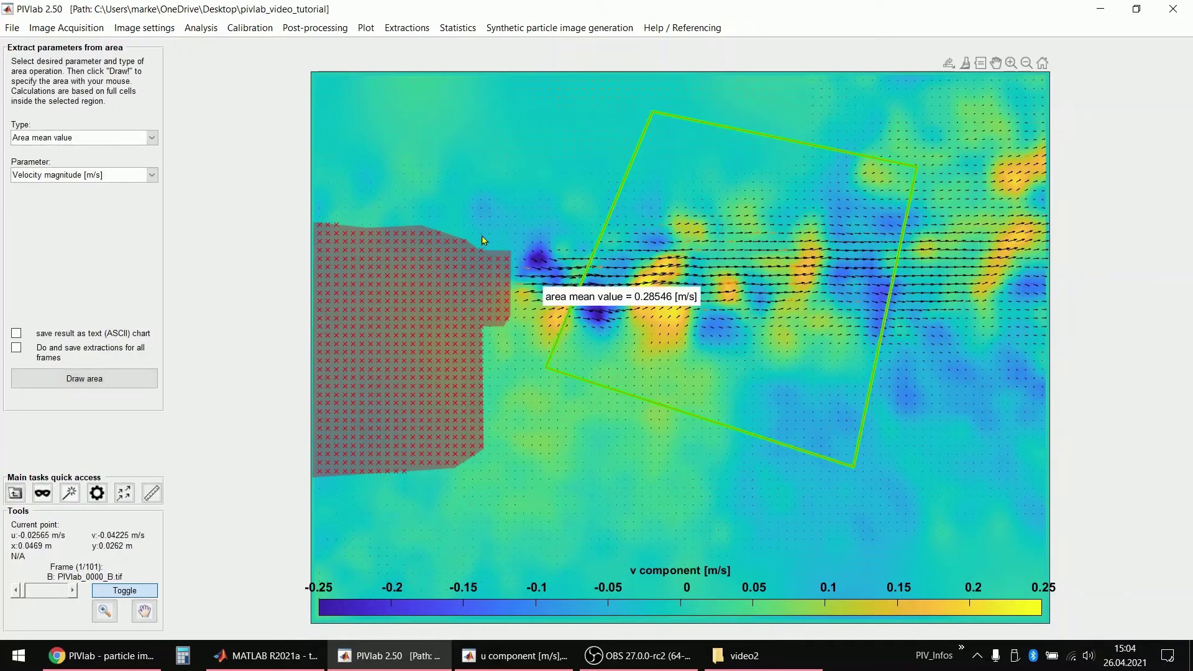
{"action": "left_click", "coordinate": [63, 338]}
{"action": "left_click", "coordinate": [16, 349]}
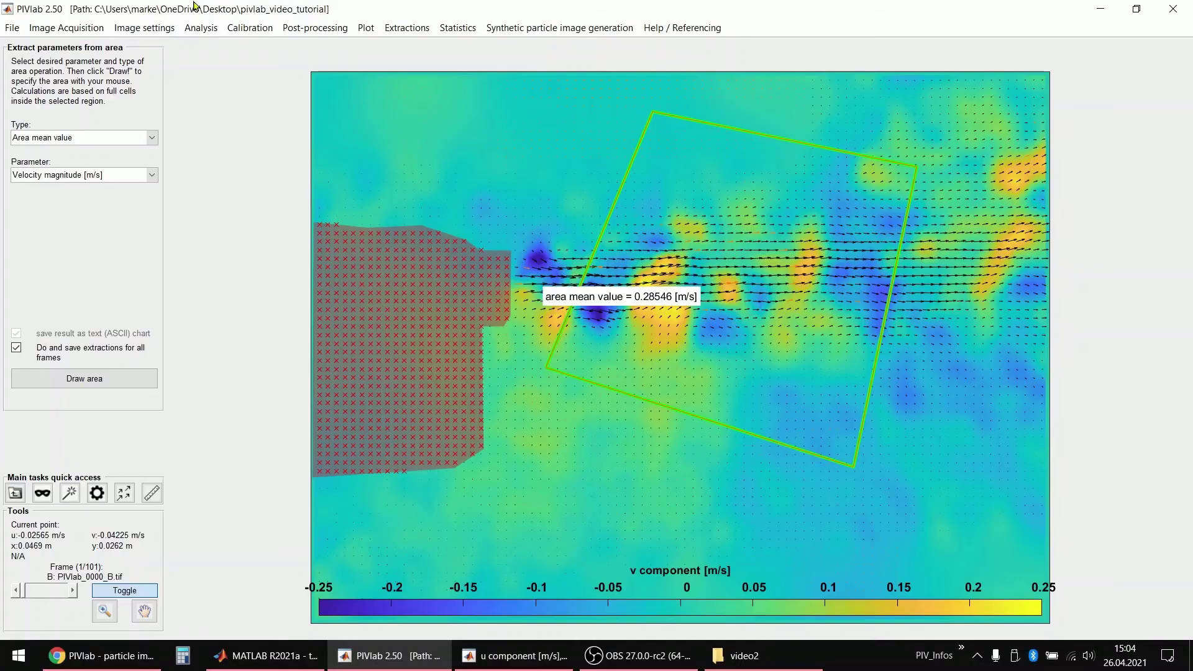
Preview the JPG, BMP and AVI image/movie export formats, leaving AVI selected, then move on to ASCII text export.
{"action": "left_click", "coordinate": [12, 29]}
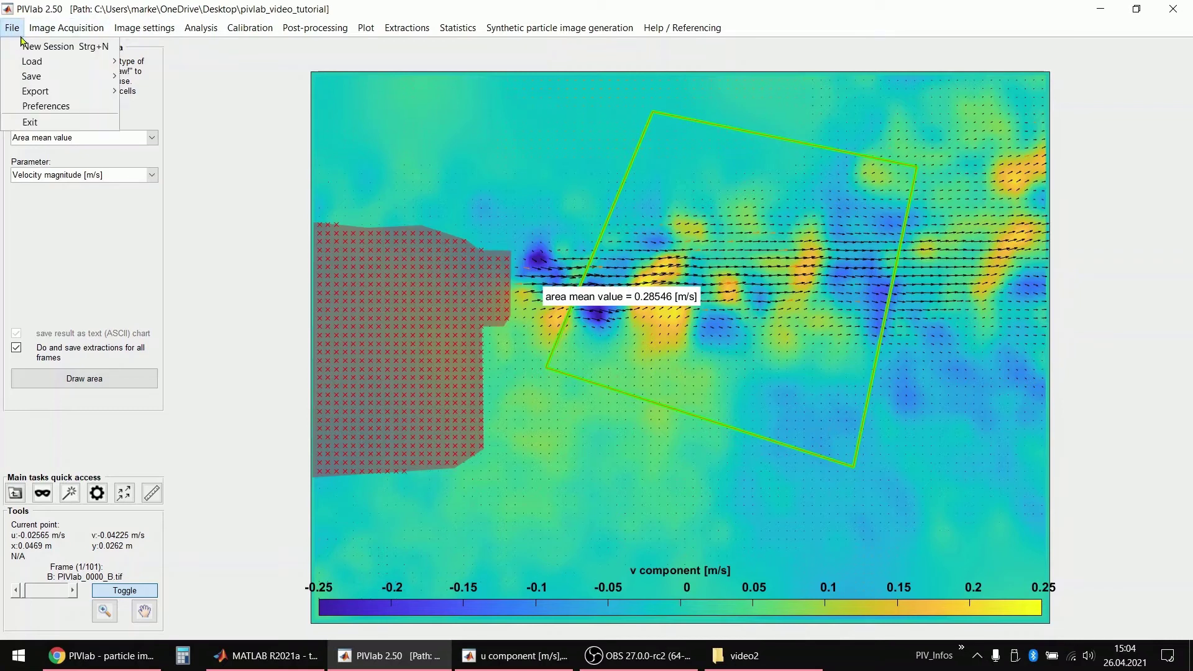
{"action": "mouse_move", "coordinate": [61, 92]}
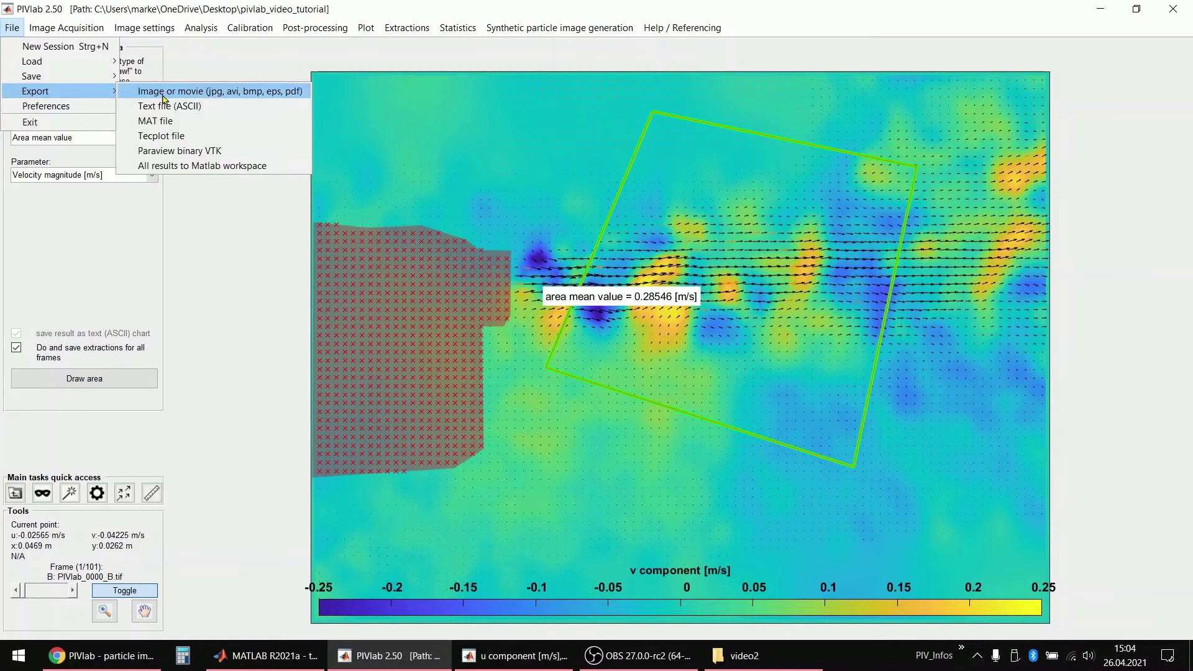
{"action": "left_click", "coordinate": [165, 98]}
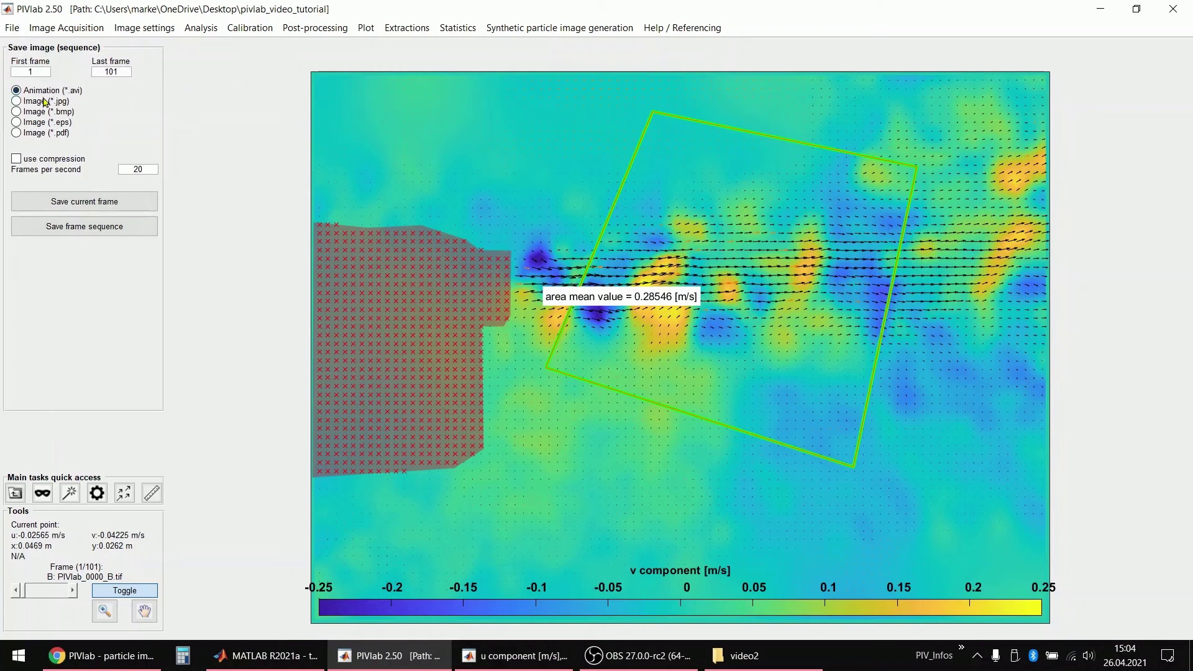
{"action": "left_click", "coordinate": [45, 101]}
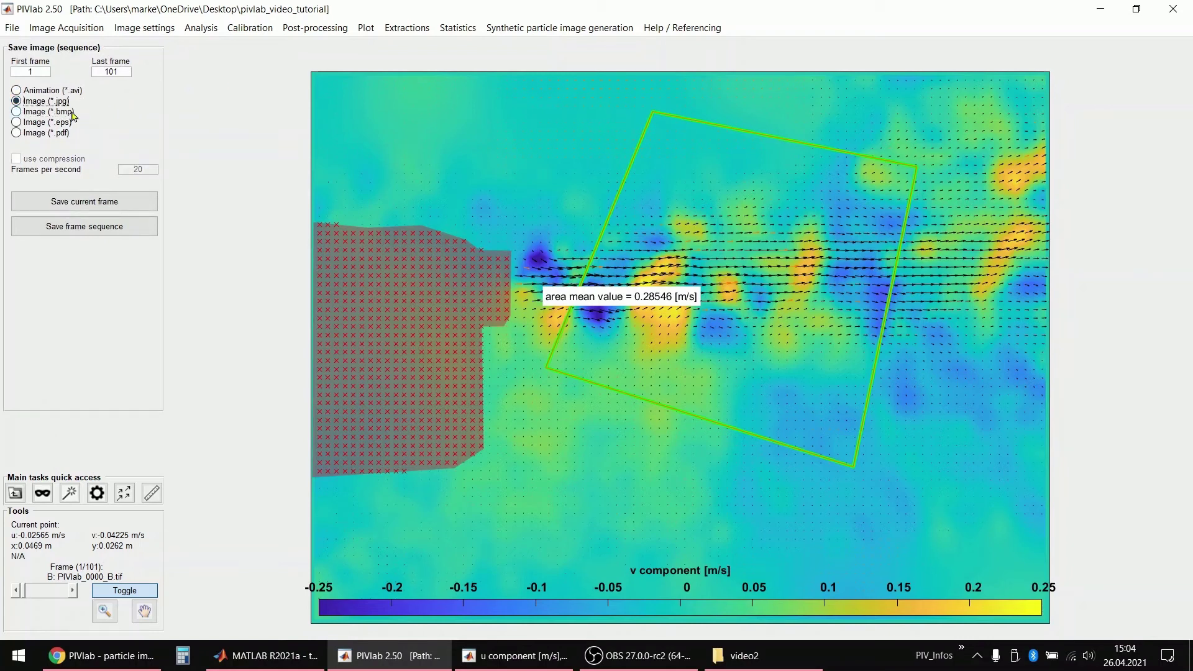
{"action": "left_click", "coordinate": [72, 113]}
{"action": "left_click", "coordinate": [64, 91]}
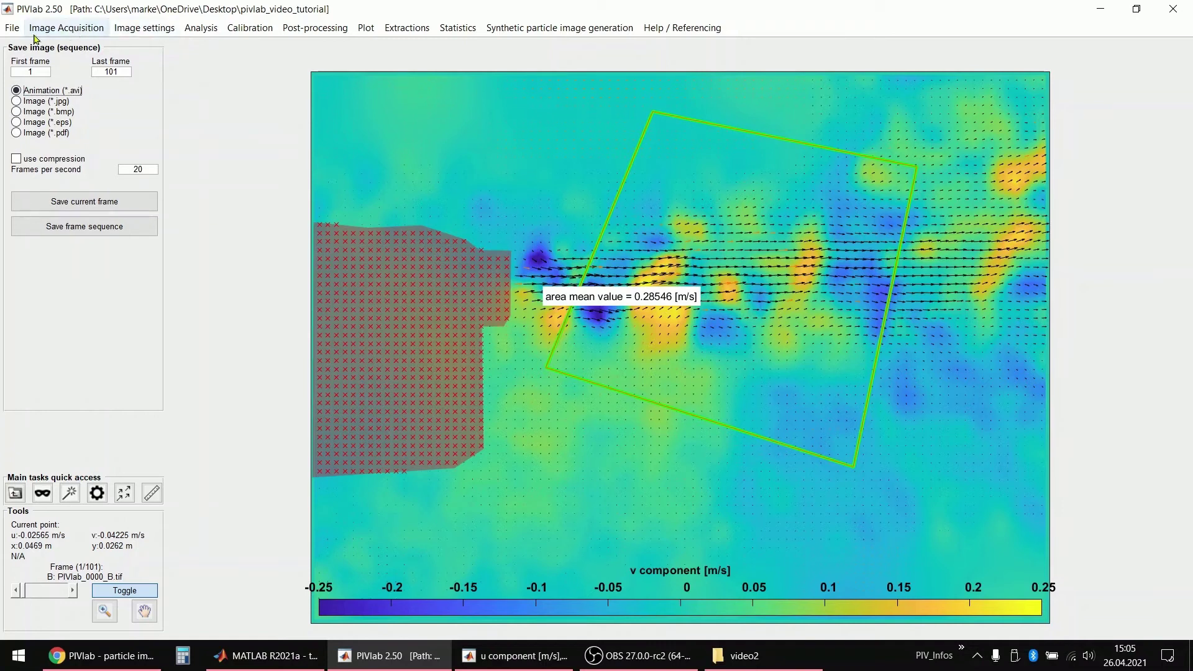
{"action": "left_click", "coordinate": [11, 30]}
{"action": "mouse_move", "coordinate": [35, 92]}
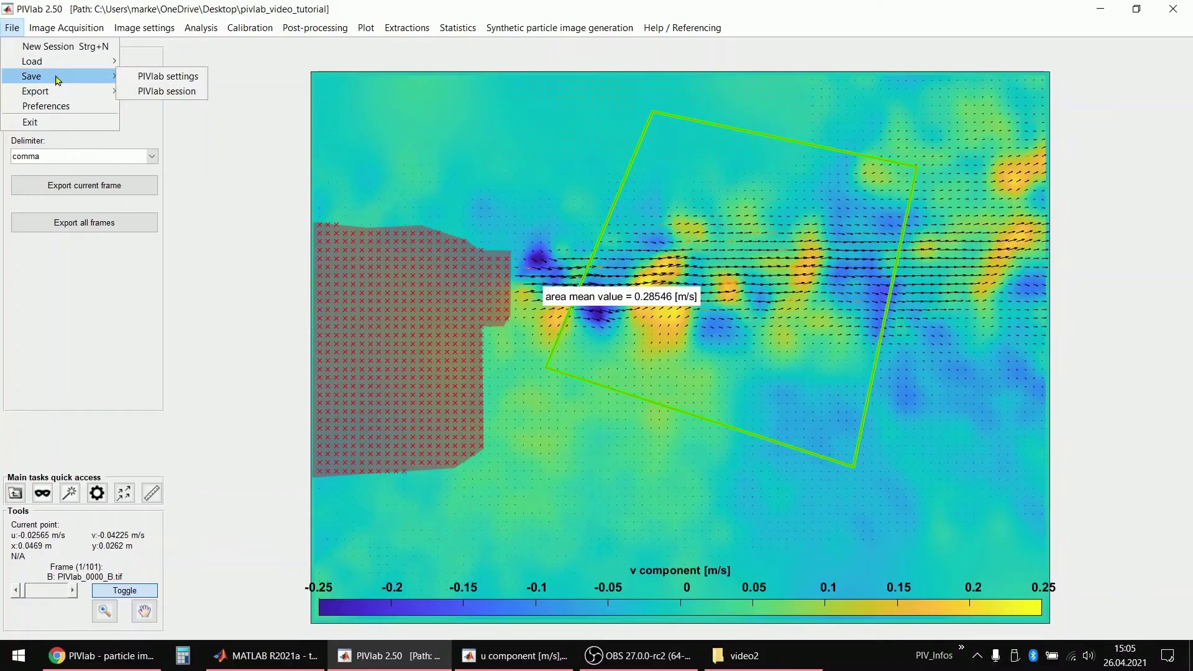
Look over the MAT file and Tecplot export settings.
{"action": "mouse_move", "coordinate": [96, 91]}
{"action": "left_click", "coordinate": [216, 121]}
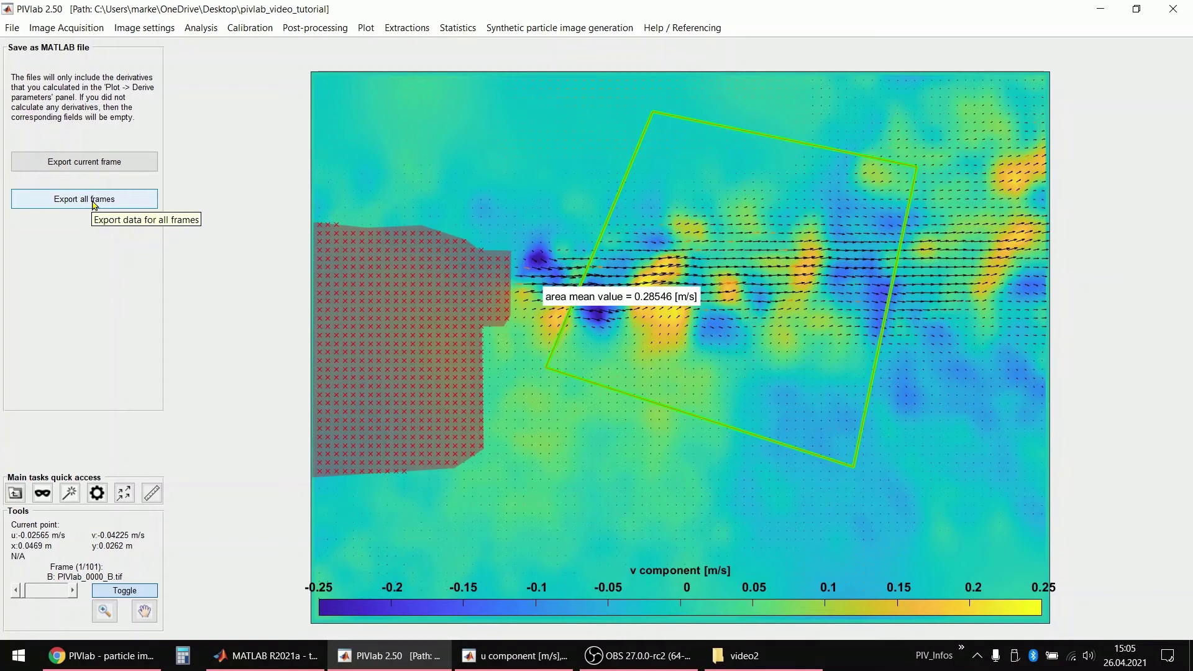
{"action": "left_click", "coordinate": [11, 27]}
{"action": "mouse_move", "coordinate": [58, 93]}
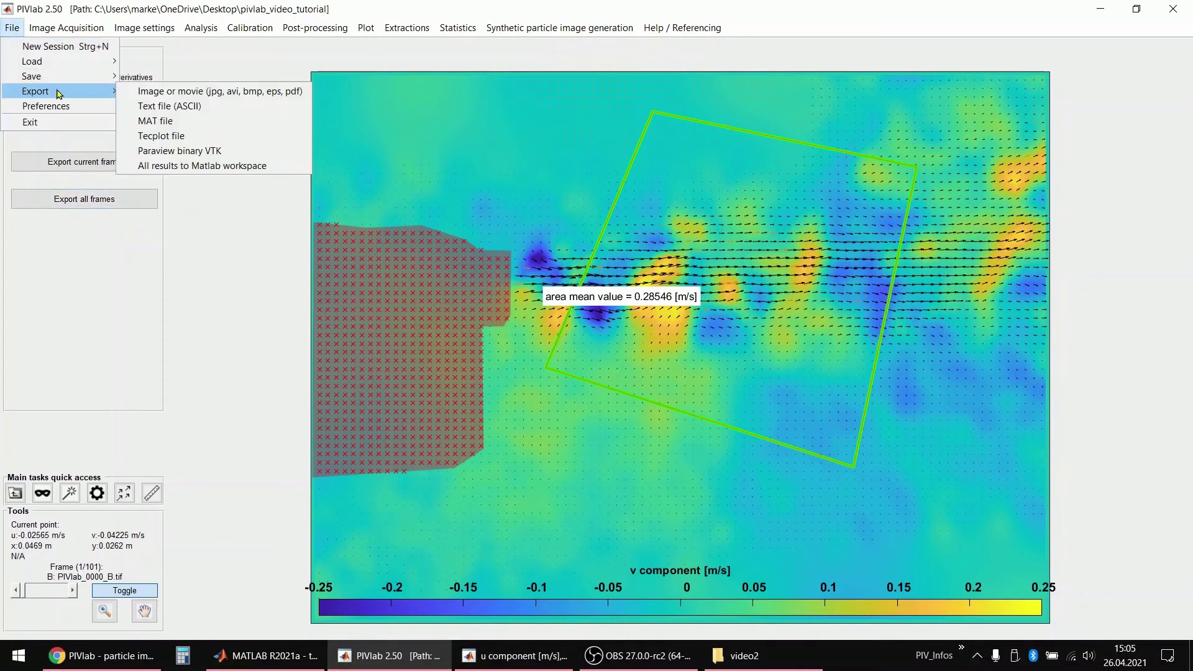
{"action": "left_click", "coordinate": [210, 136]}
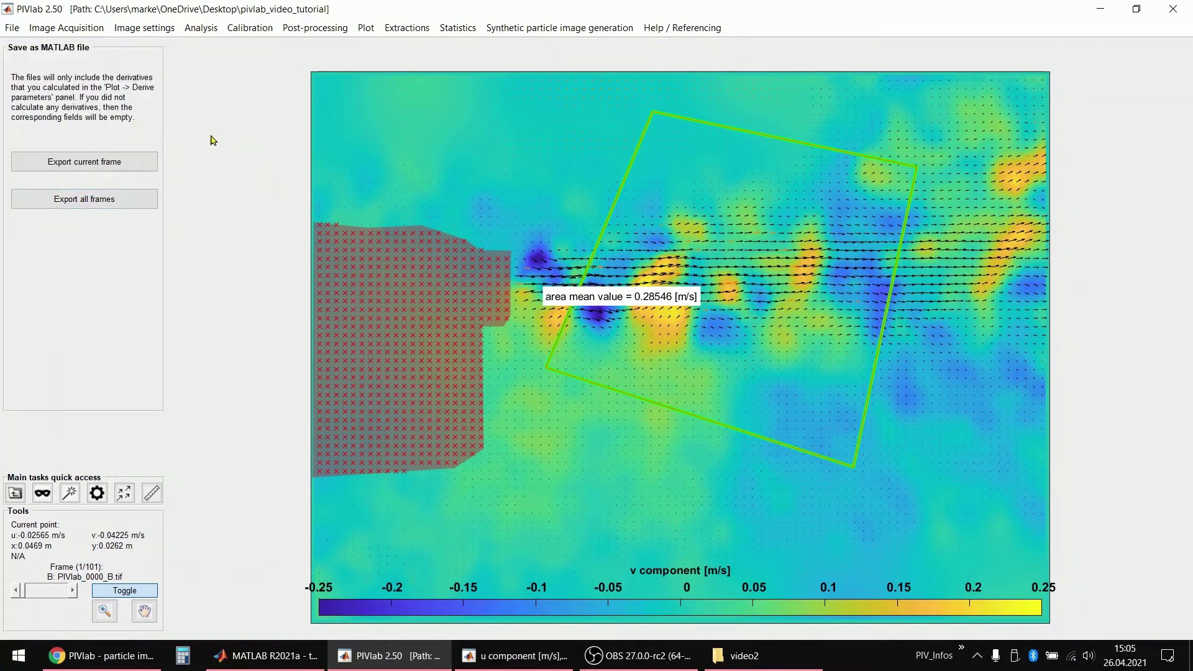
Export all results to the MATLAB workspace and switch to MATLAB to view them.
{"action": "left_click", "coordinate": [13, 27]}
{"action": "mouse_move", "coordinate": [41, 93]}
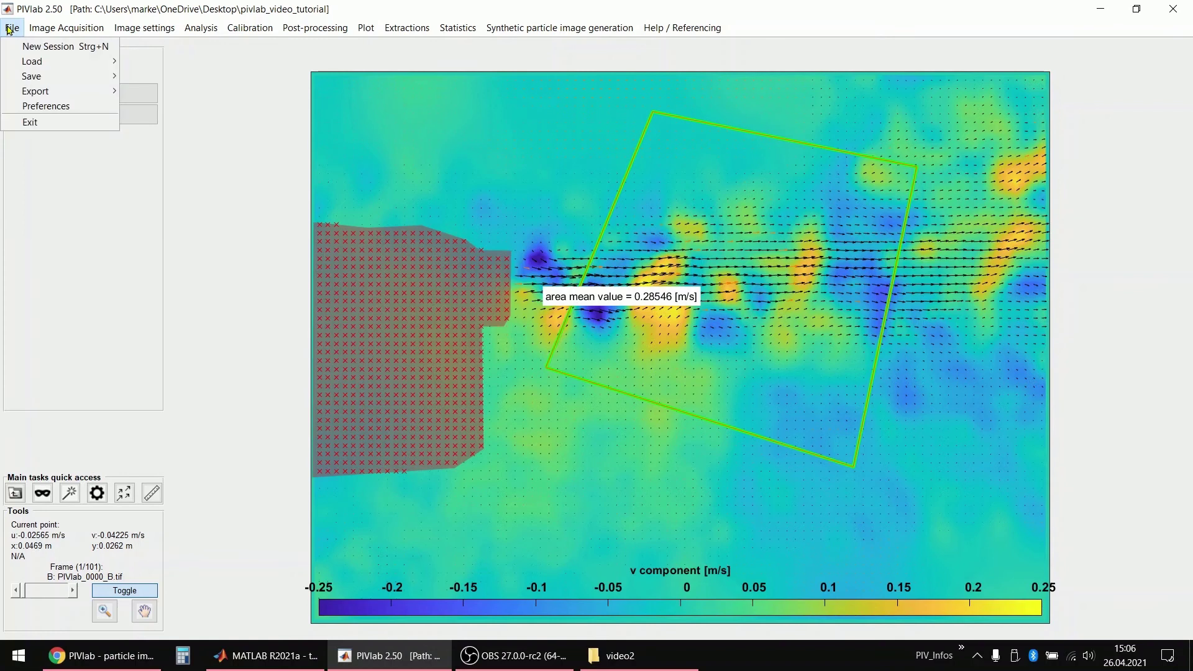
{"action": "mouse_move", "coordinate": [59, 98]}
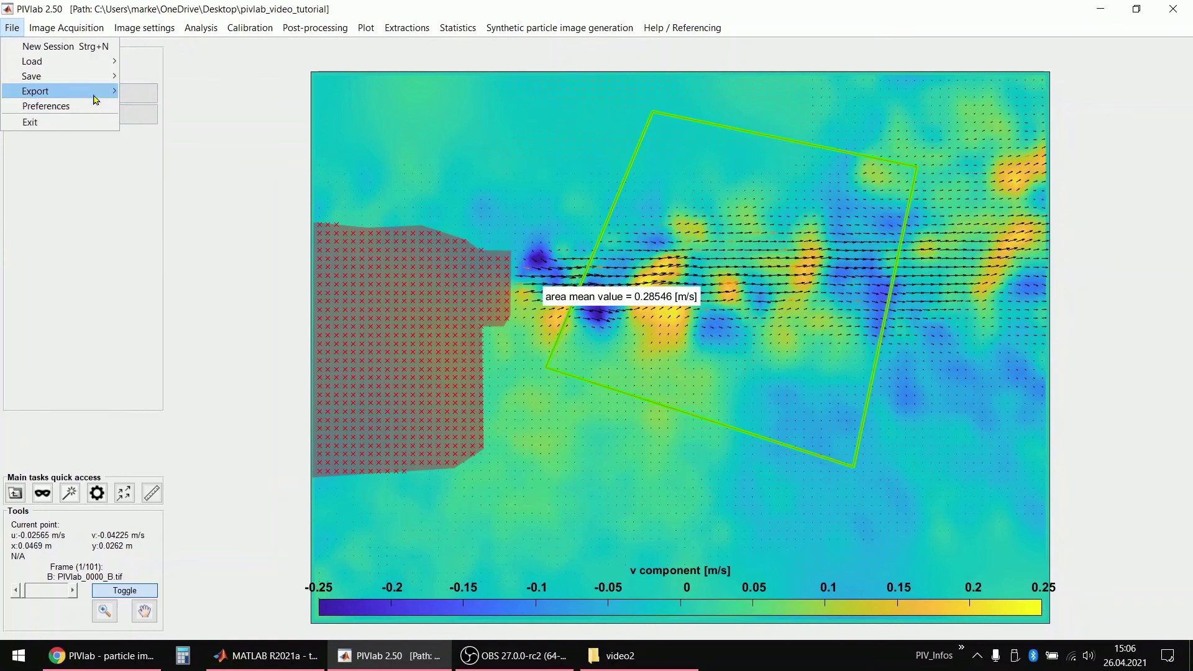
{"action": "left_click", "coordinate": [195, 167]}
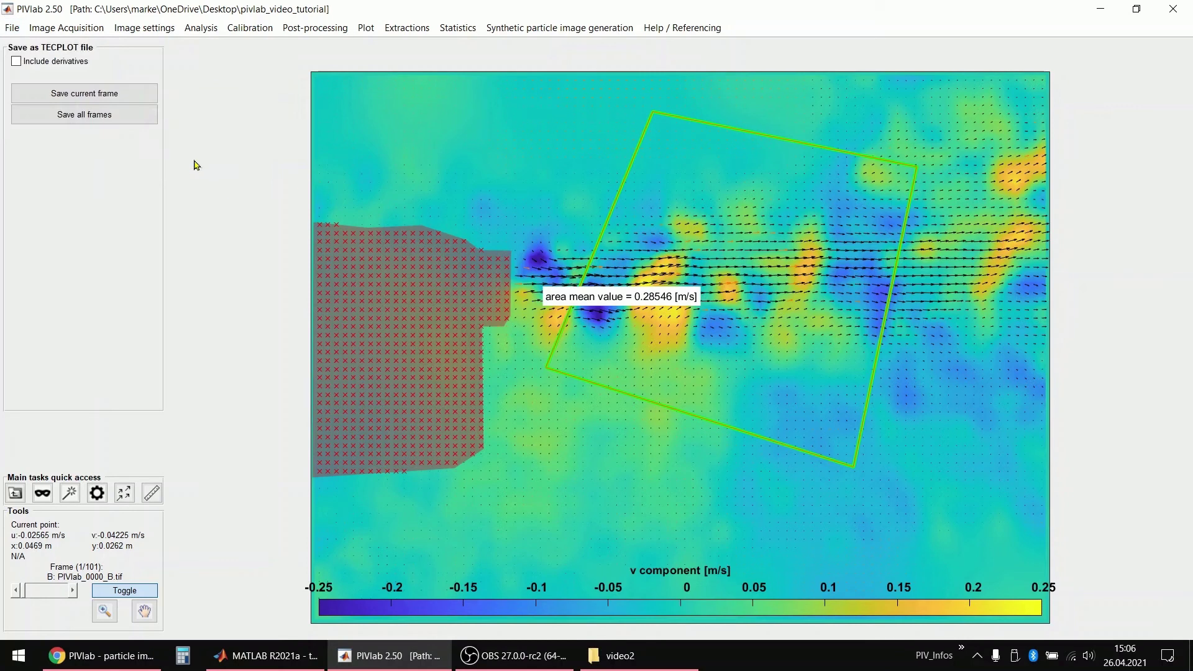
{"action": "left_click", "coordinate": [269, 658]}
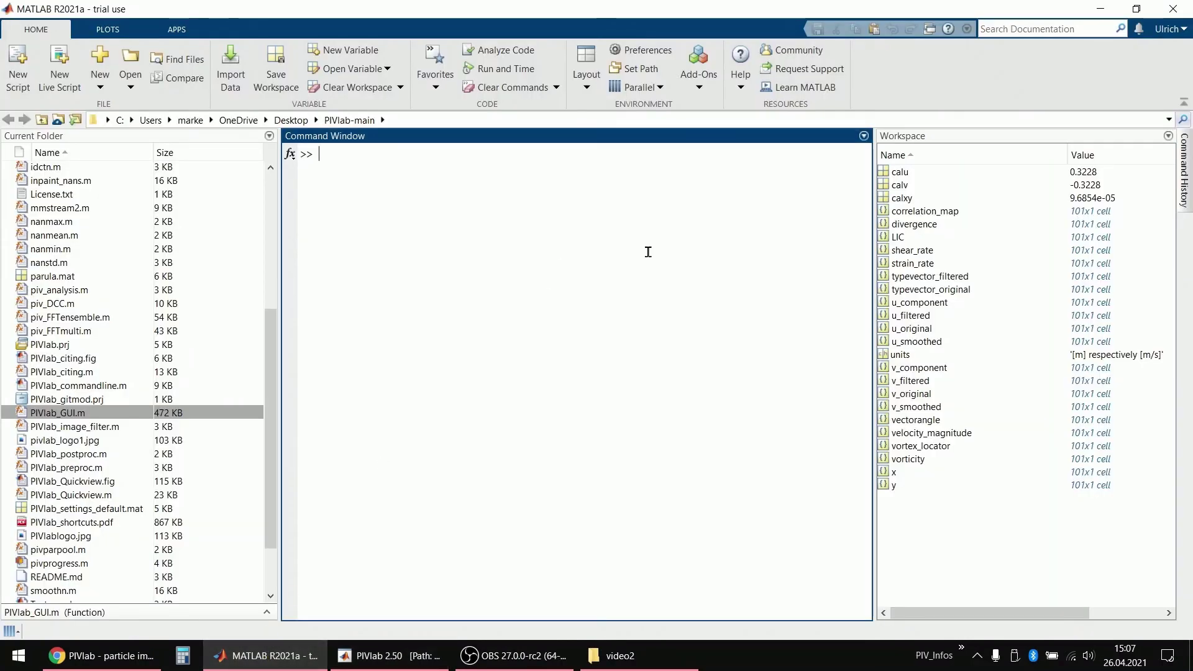